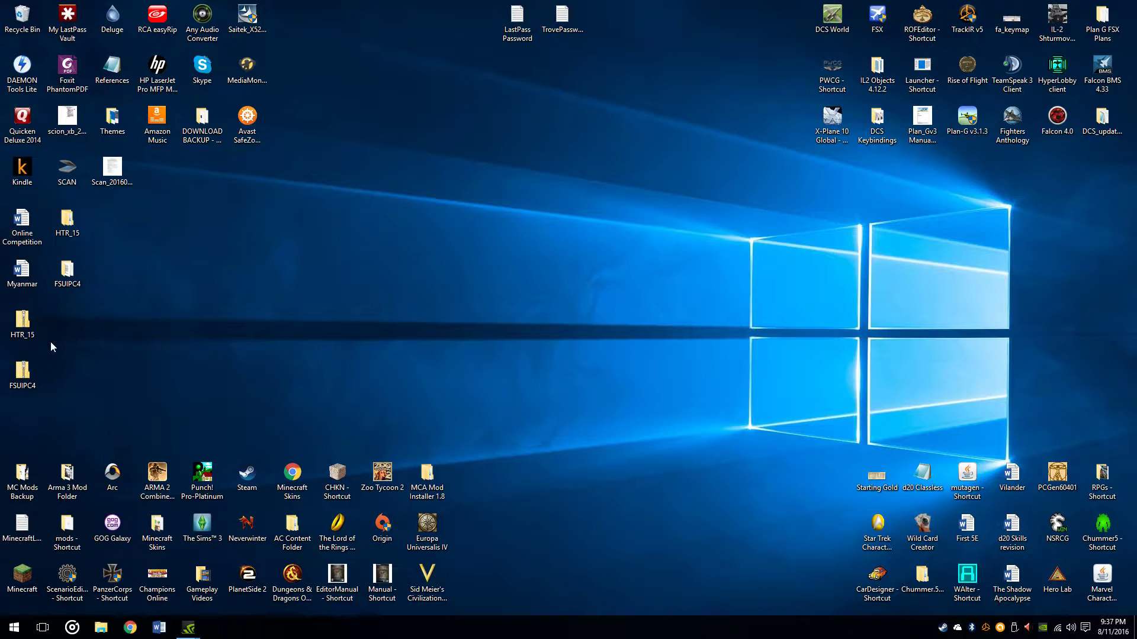
Step: Open Chrome, search the web for fsuipc and open the Schiratti.Com result
left_click(130, 627)
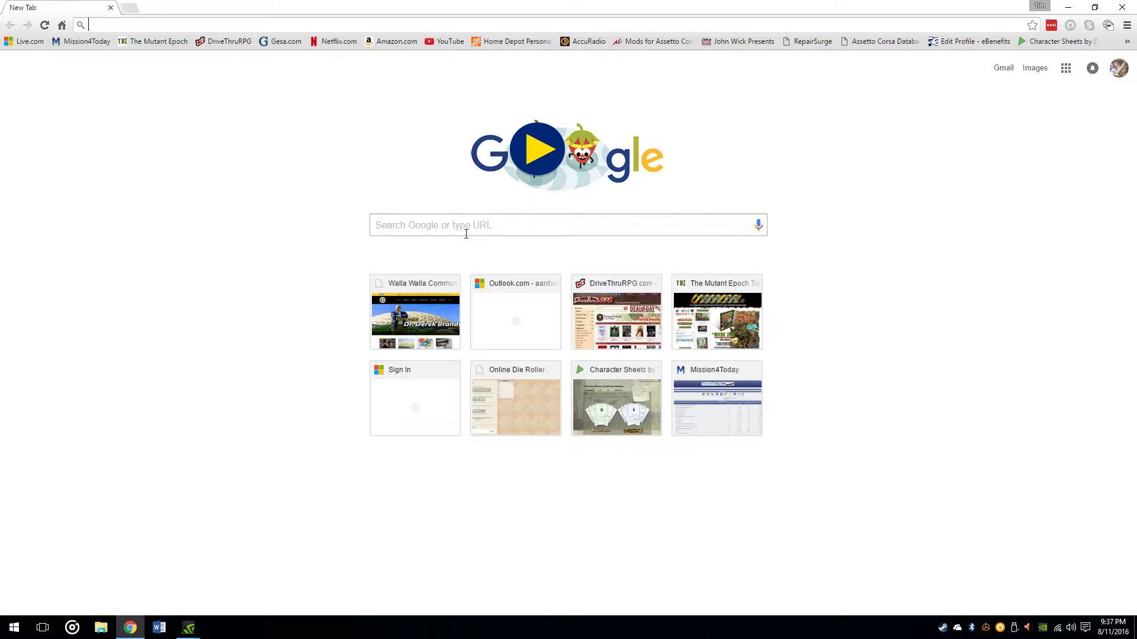
type("fsuipc")
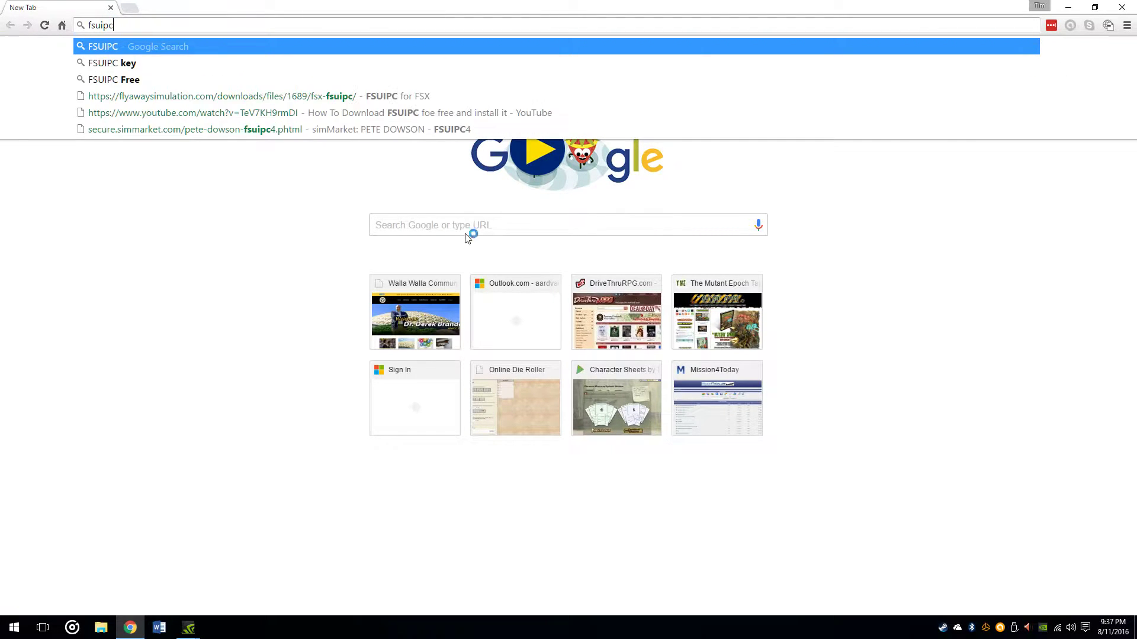
key("Return")
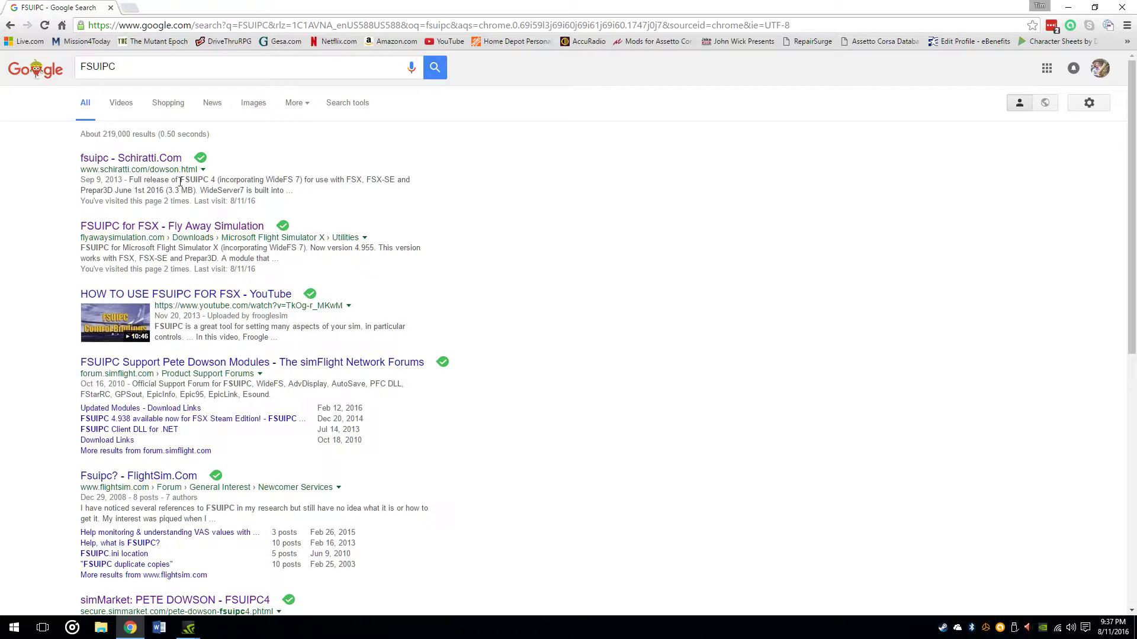
left_click(135, 164)
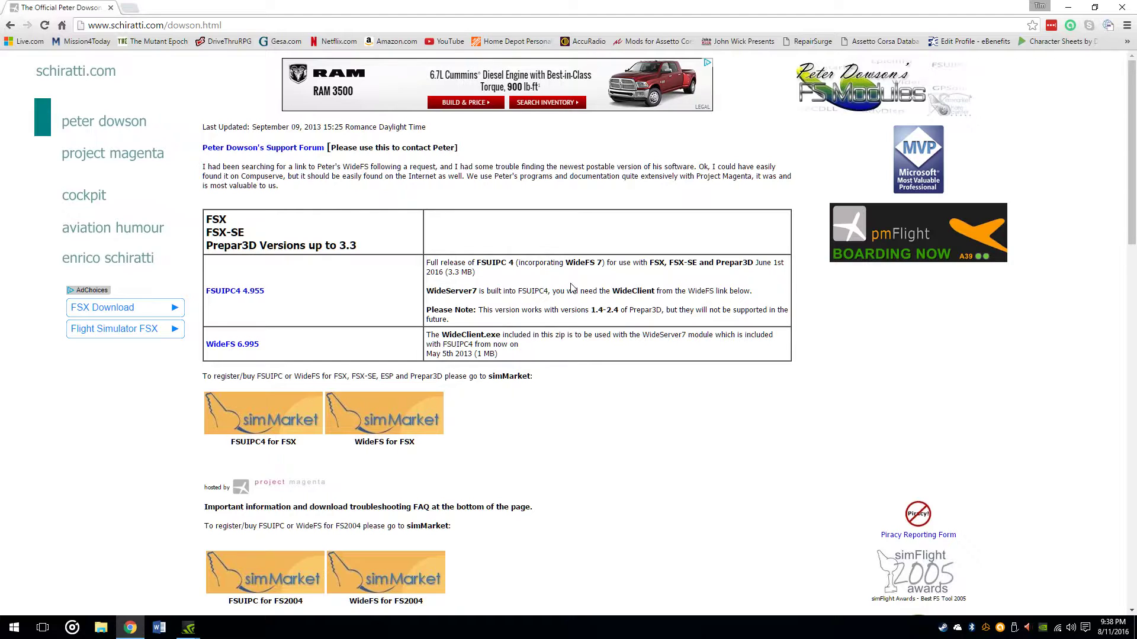
Step: Try to download FSUIPC4 4.955 from the FSX downloads table
left_click(239, 295)
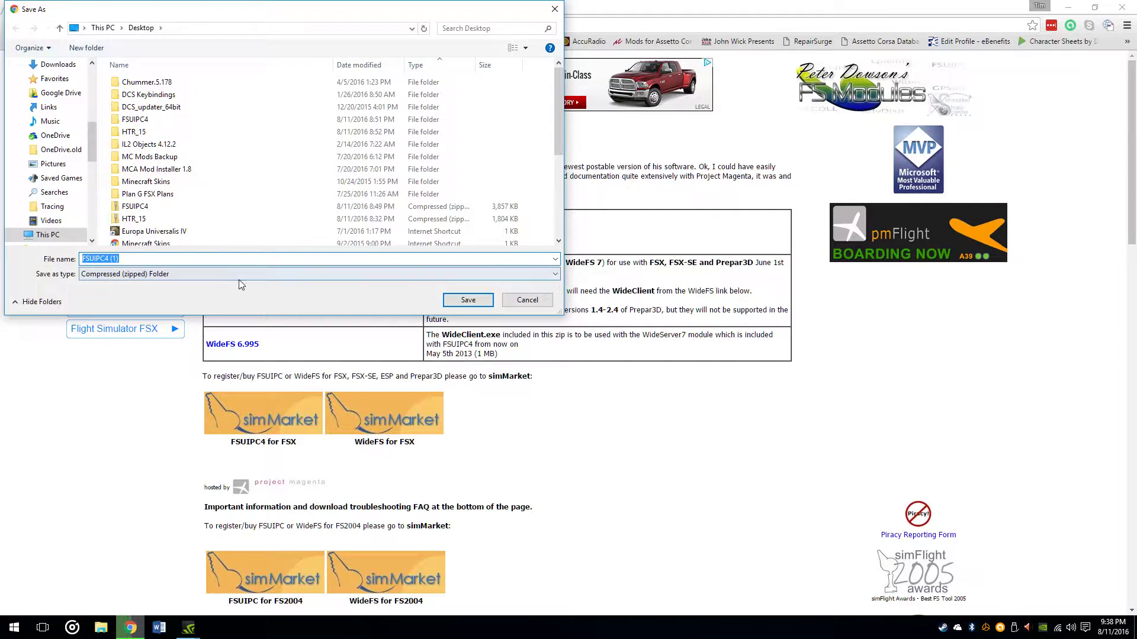
left_click(535, 300)
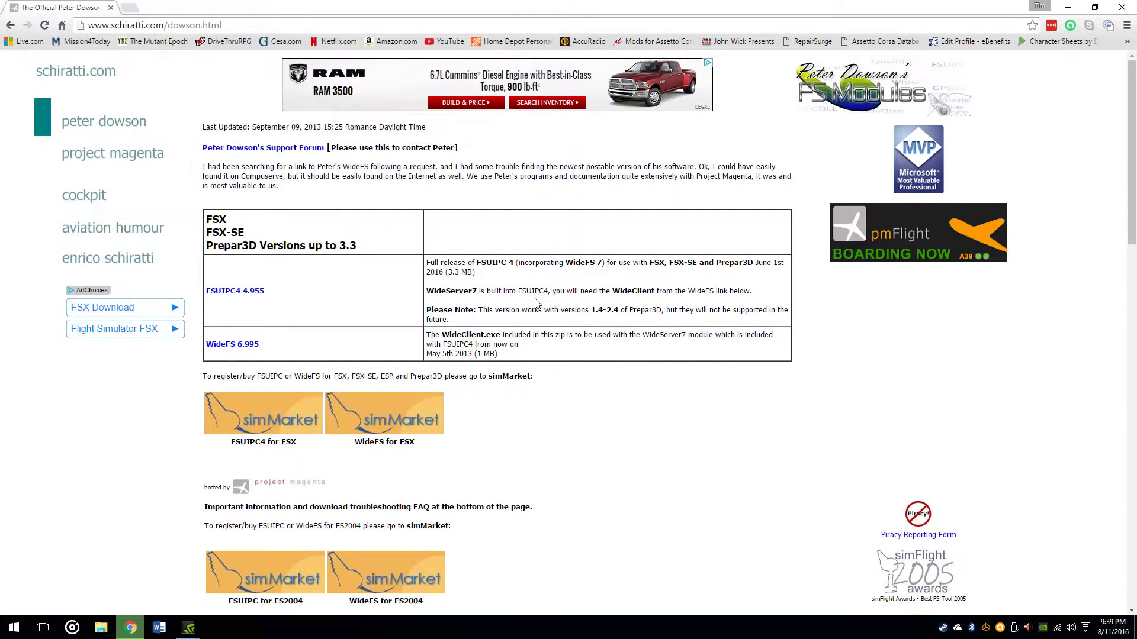
left_click(1068, 8)
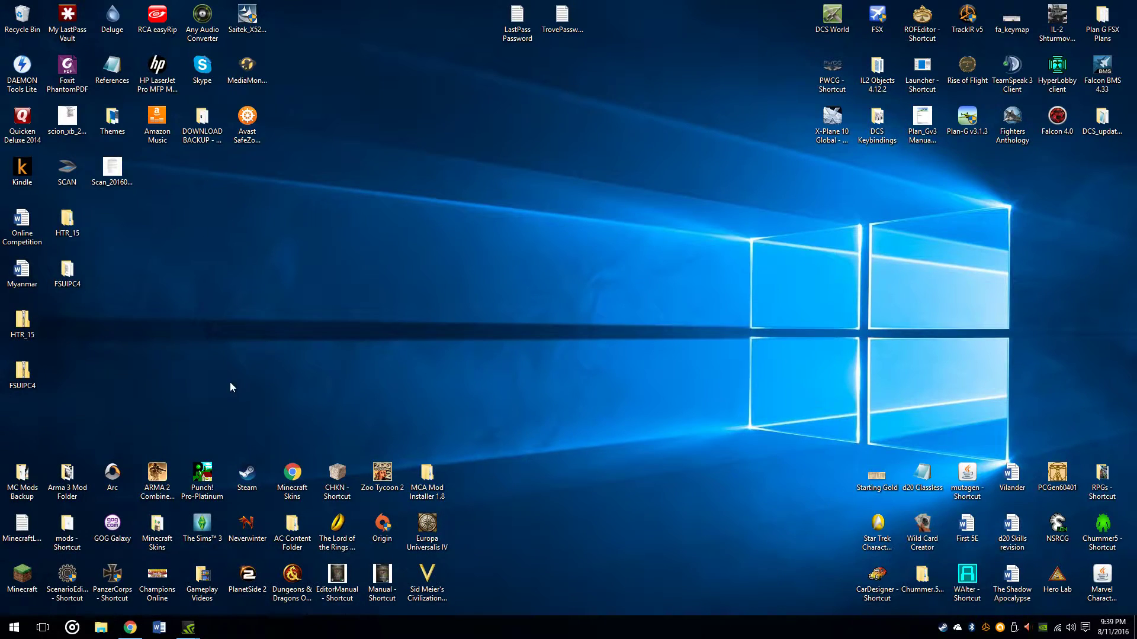
Step: Search the web for hovercontrol, open the Hovercontrol site and go to its AAA Hovercontrol Helicopters file category
left_click(129, 627)
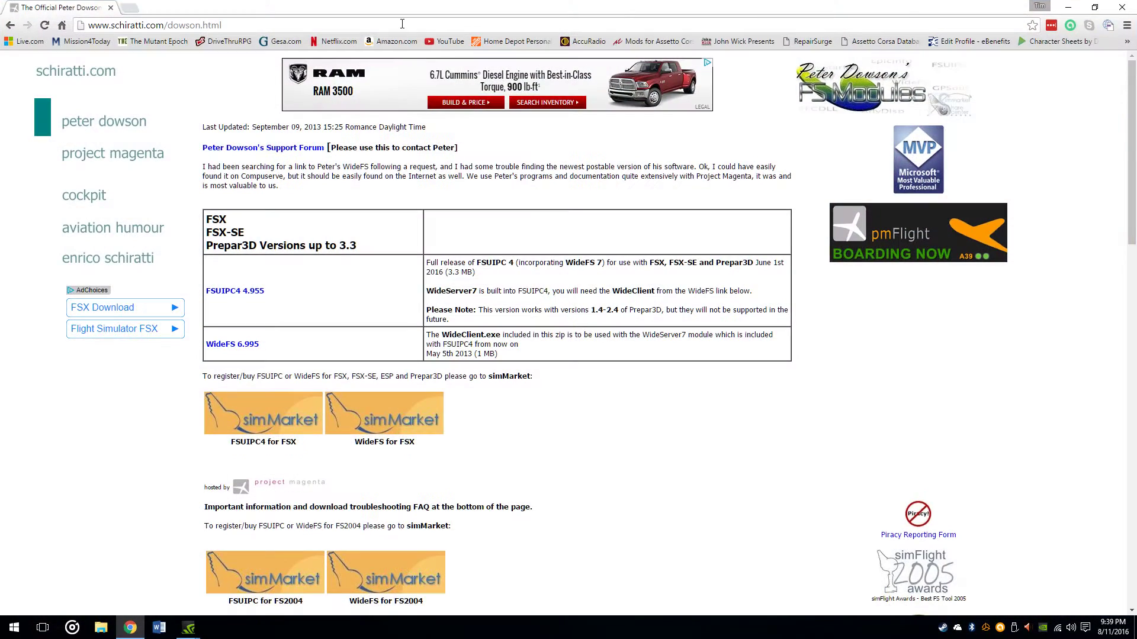
left_click(253, 24)
type("hover")
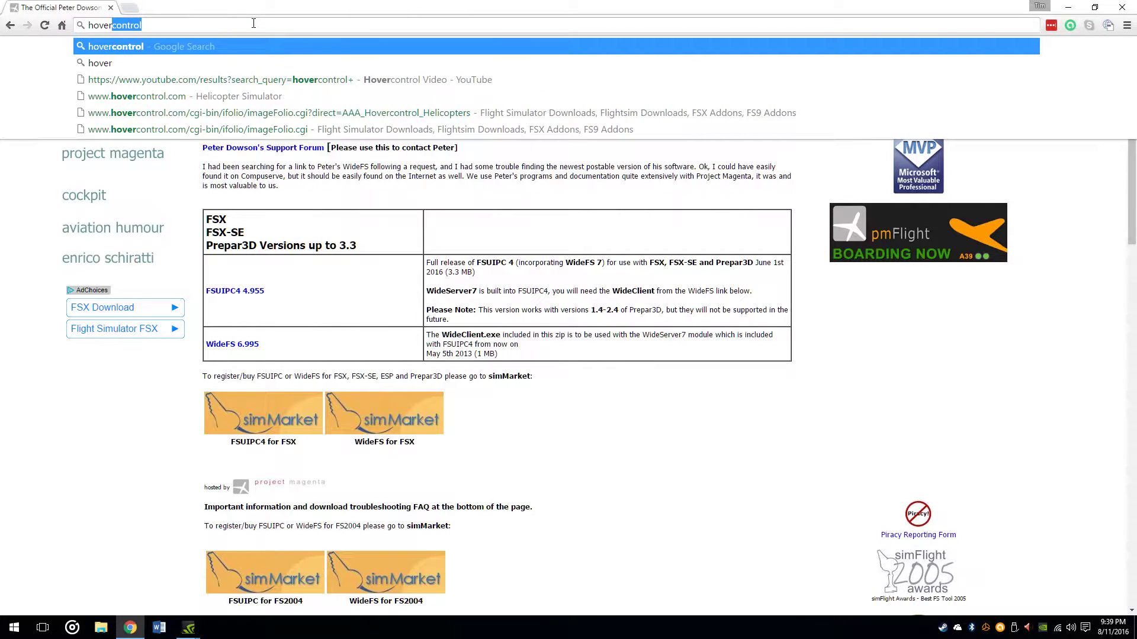
key("Return")
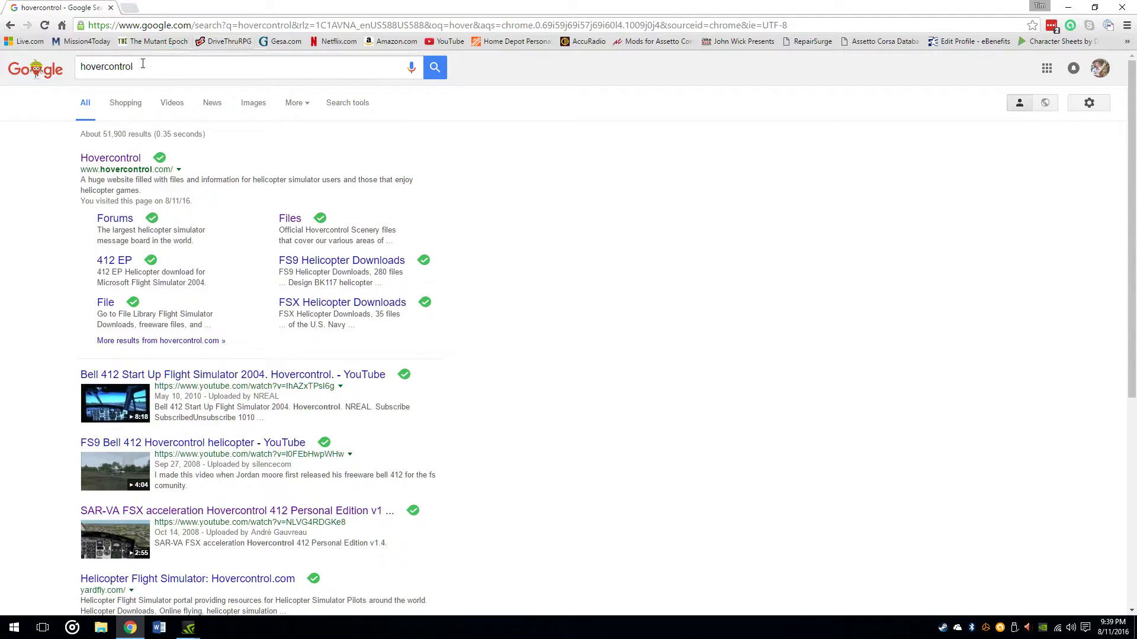
left_click(119, 159)
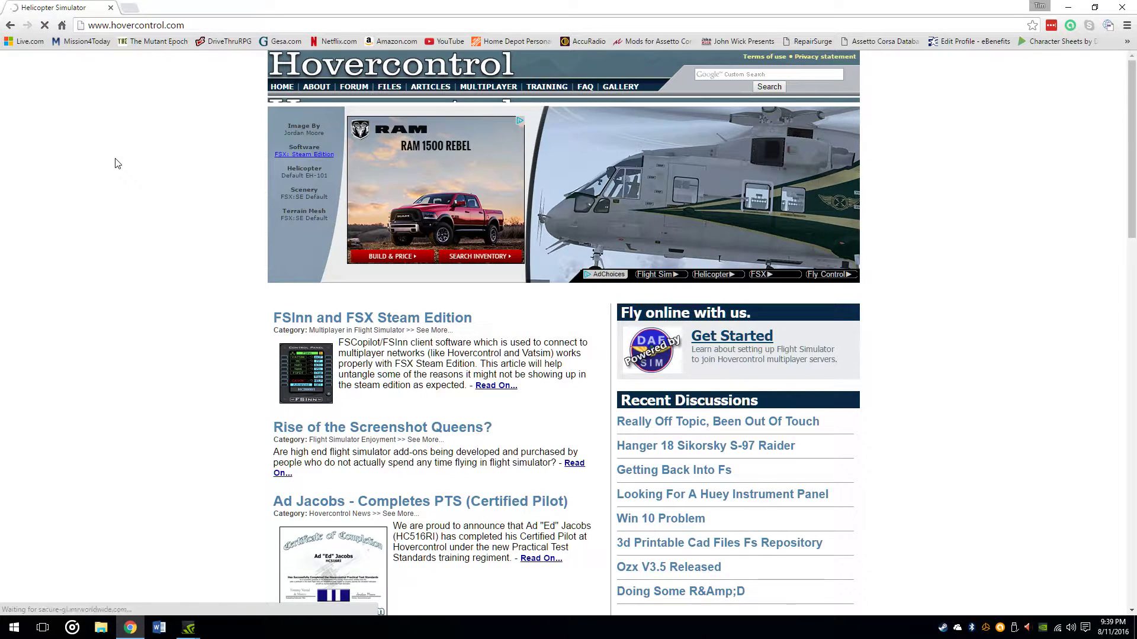
left_click(389, 88)
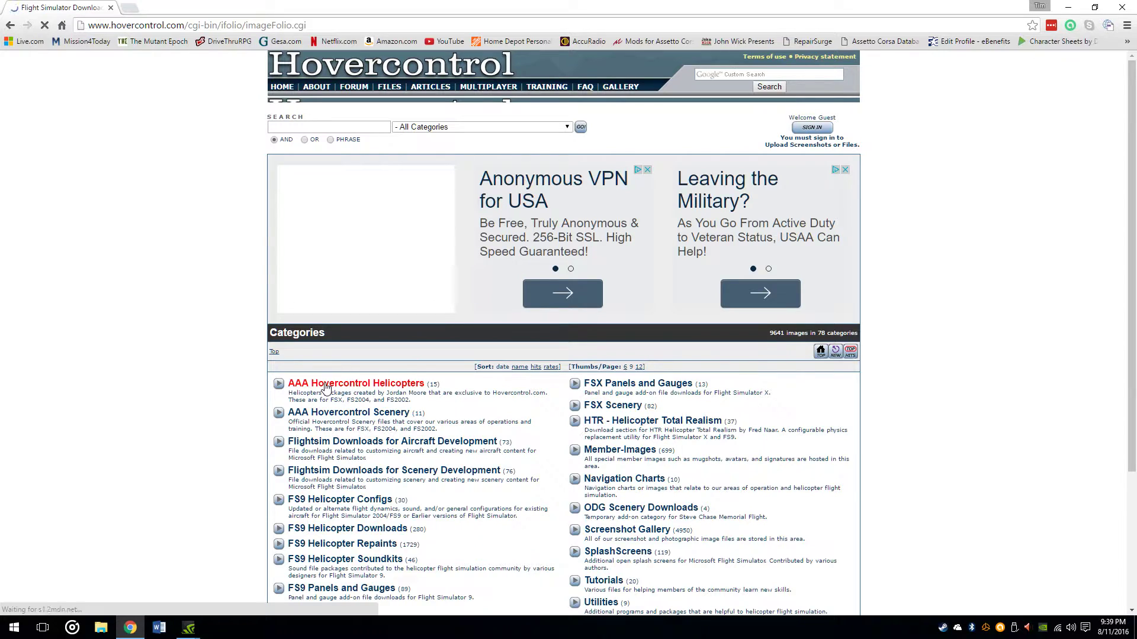
left_click(326, 385)
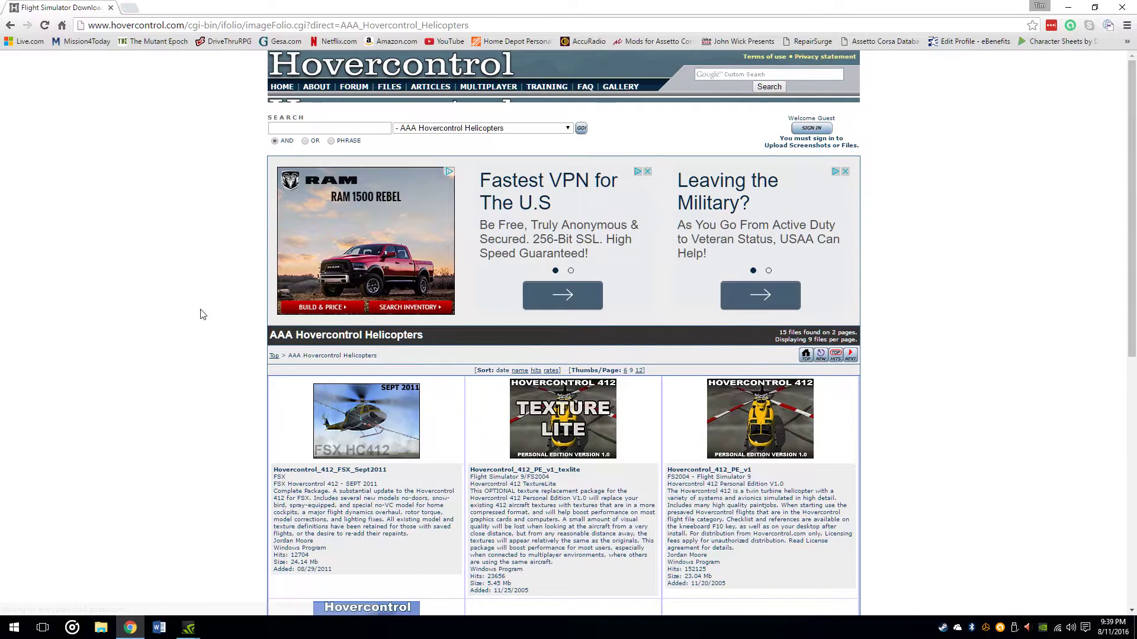
Step: Look through the AAA Hovercontrol Helicopters files and open the download page of Hovercontrol_412_FSX_Sept2011
scroll(200, 312, "down", 2)
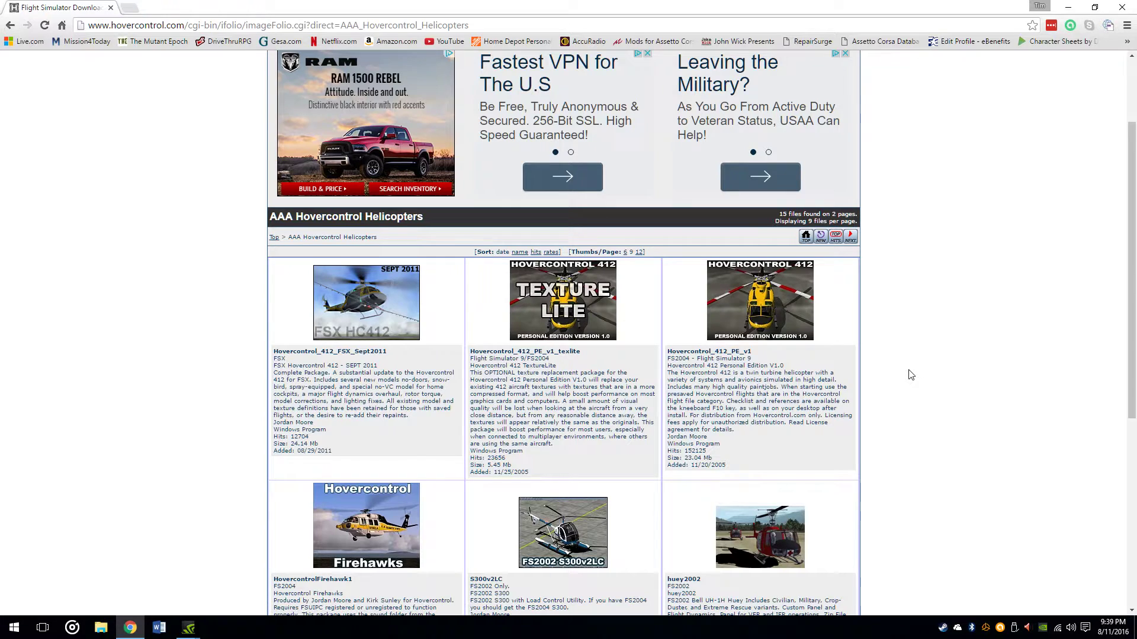
scroll(910, 374, "down", 4)
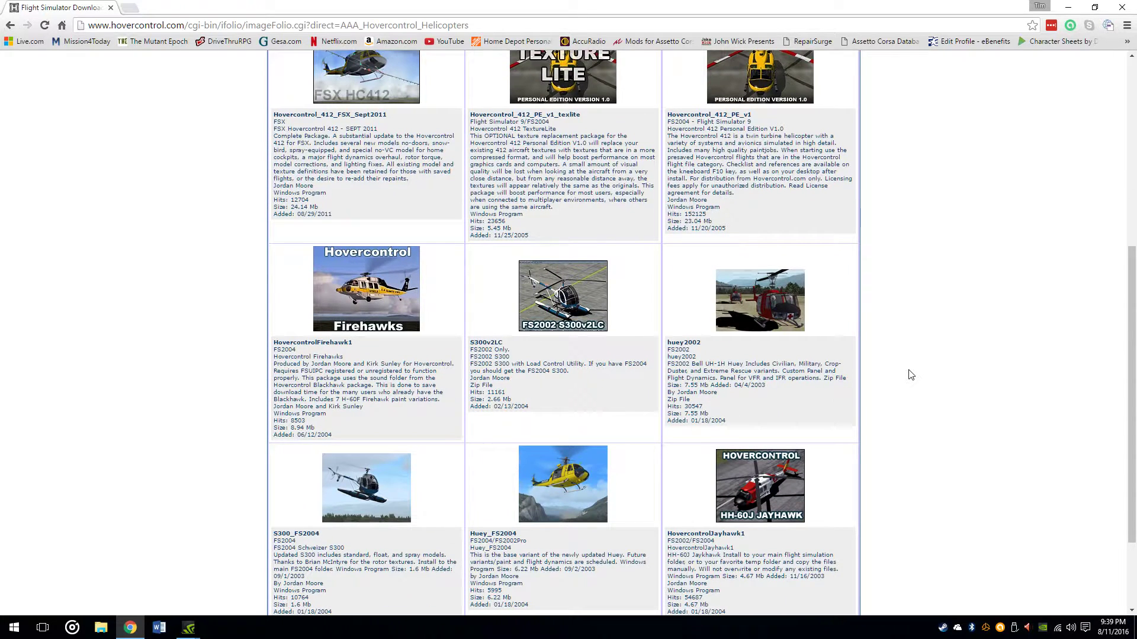
scroll(911, 375, "up", 3)
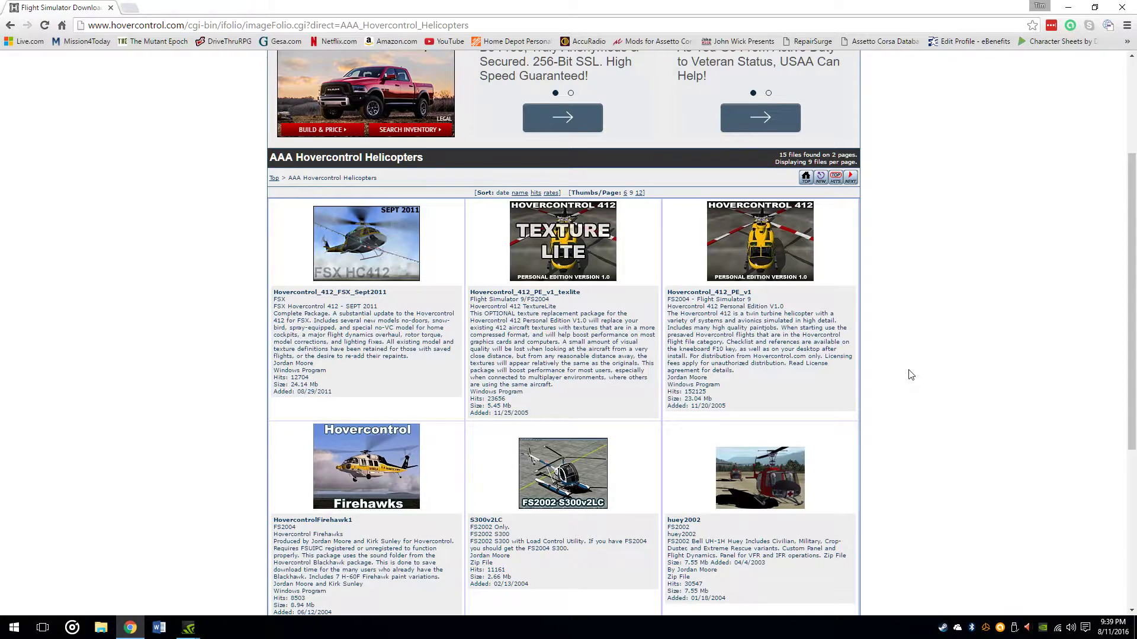
scroll(910, 375, "down", 4)
scroll(910, 375, "up", 1)
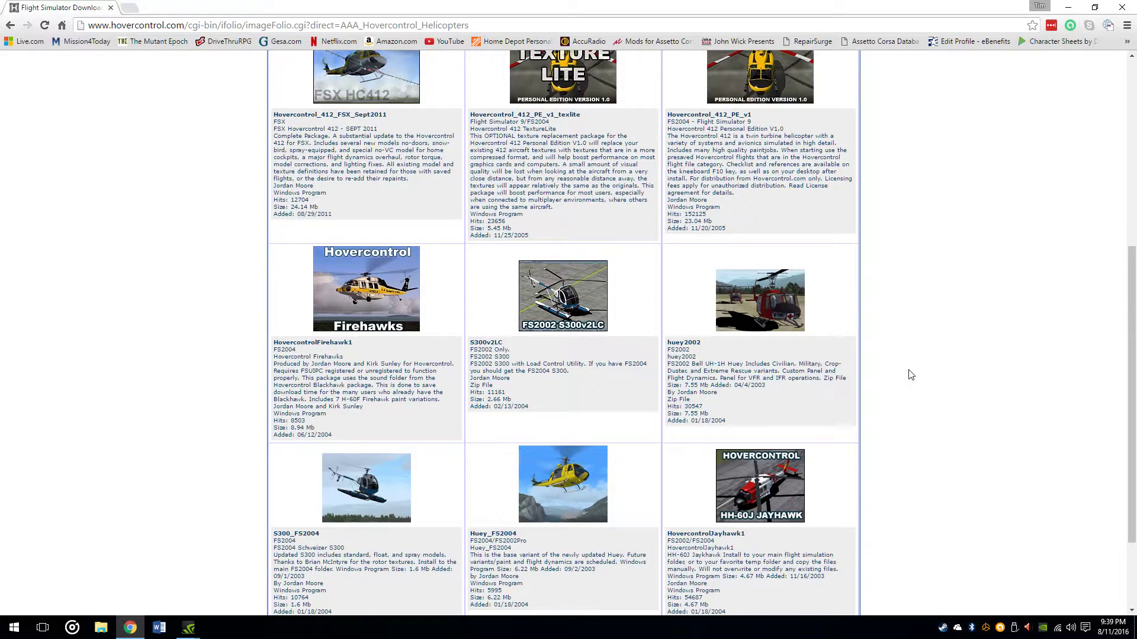
scroll(910, 374, "up", 4)
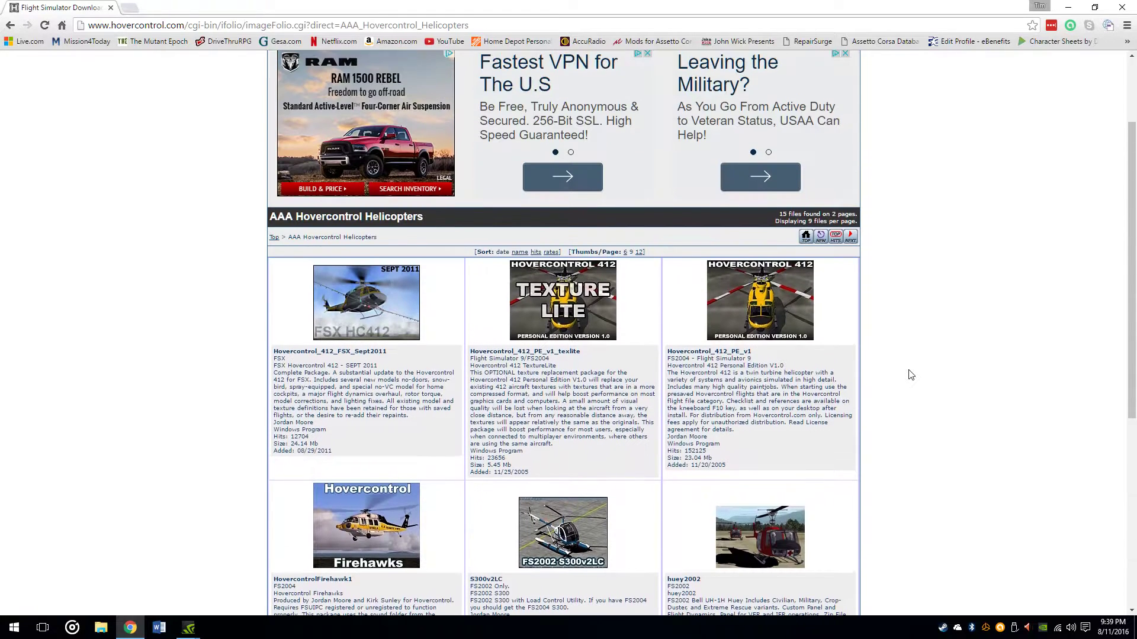
scroll(910, 375, "up", 1)
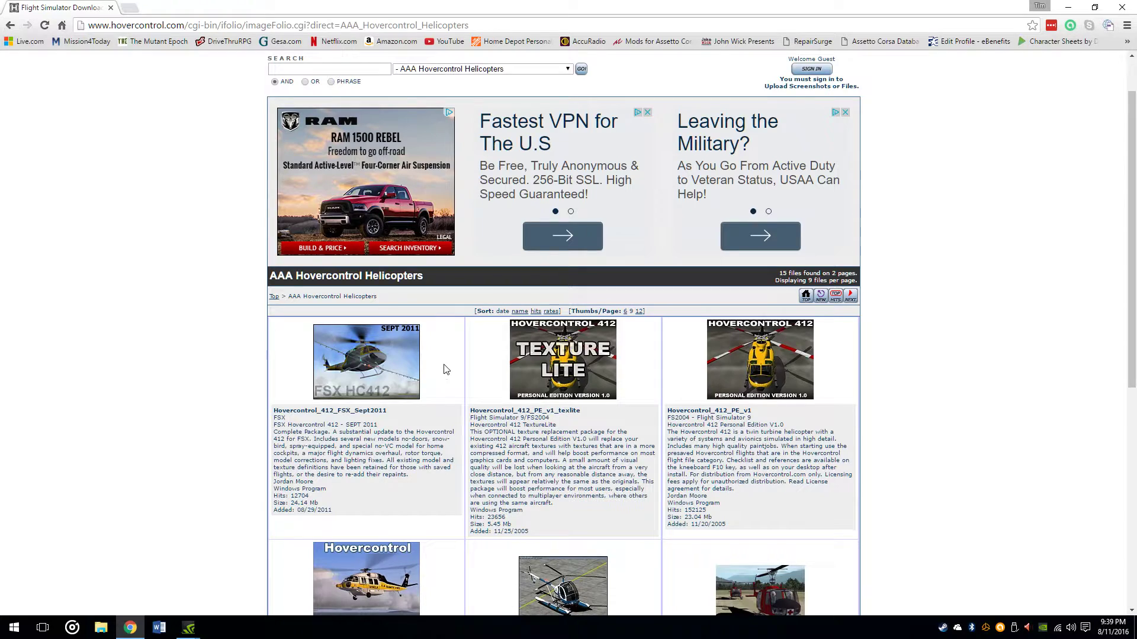
left_click(365, 365)
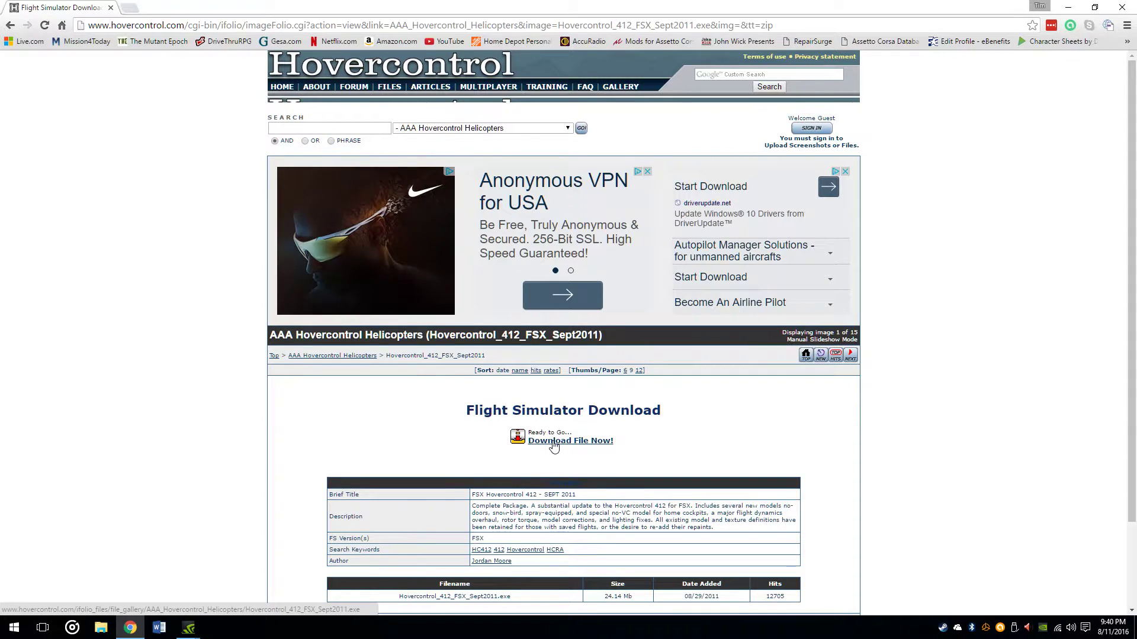
Step: Close the browser and return to the desktop
left_click(1068, 7)
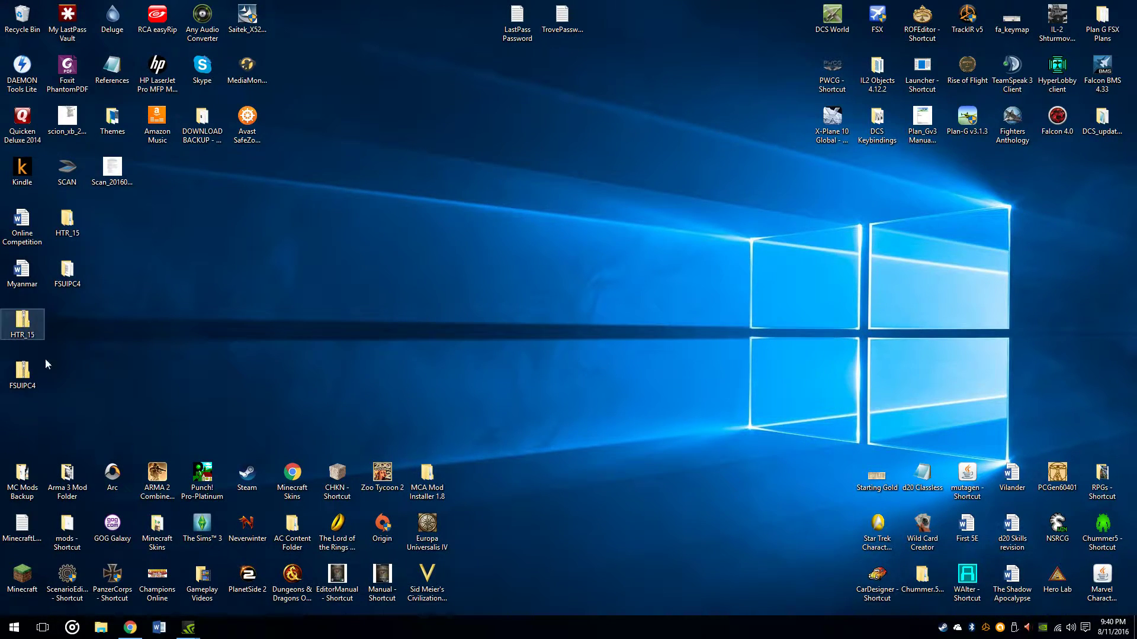
left_click(130, 628)
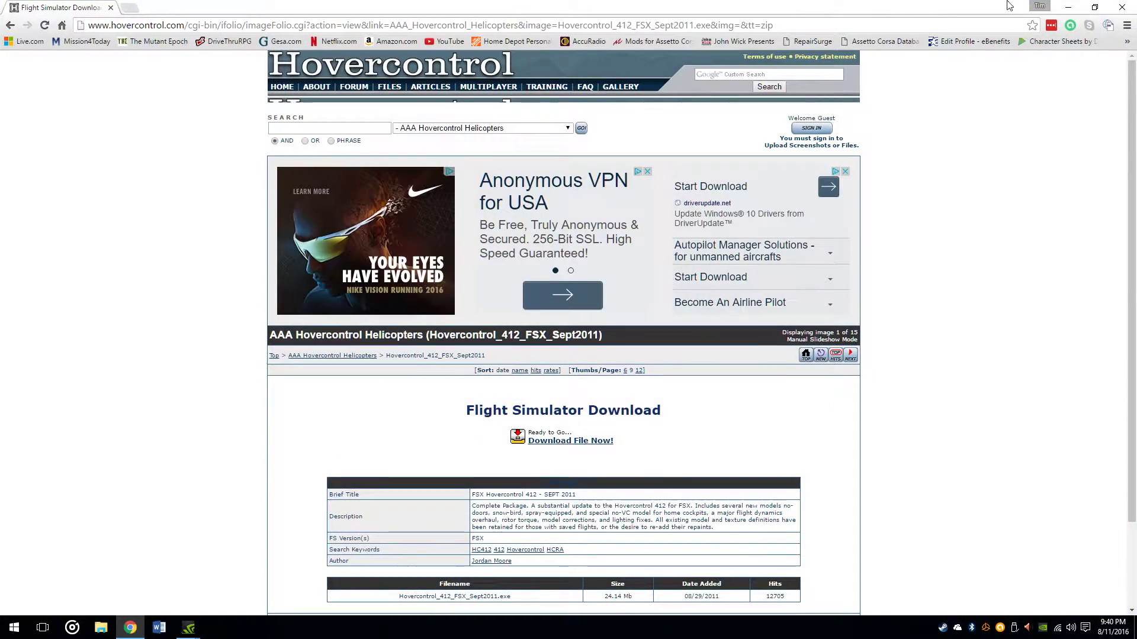
left_click(1121, 7)
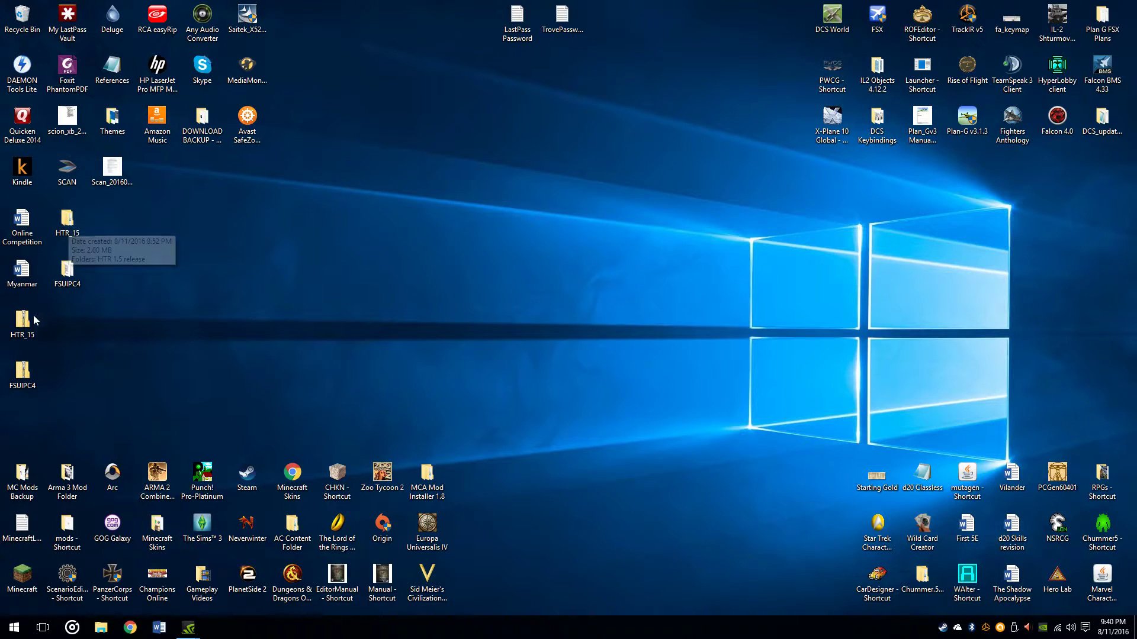
Step: Extract the HTR_15 zip archive on the desktop into an HTR_15 folder using 7-Zip
right_click(26, 333)
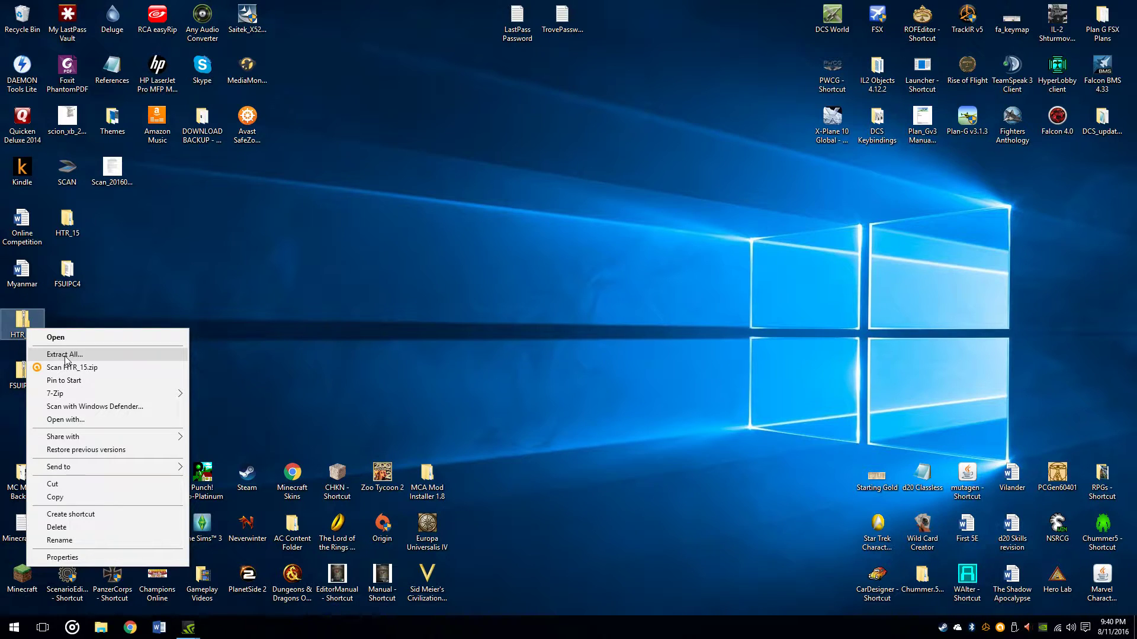
mouse_move(68, 394)
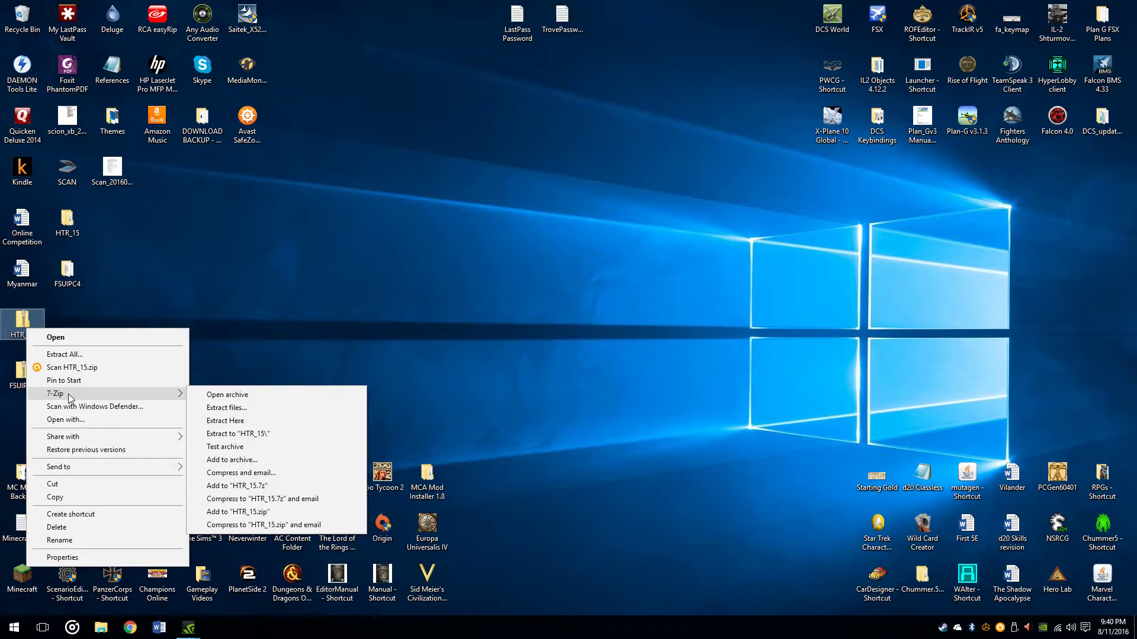
left_click(282, 434)
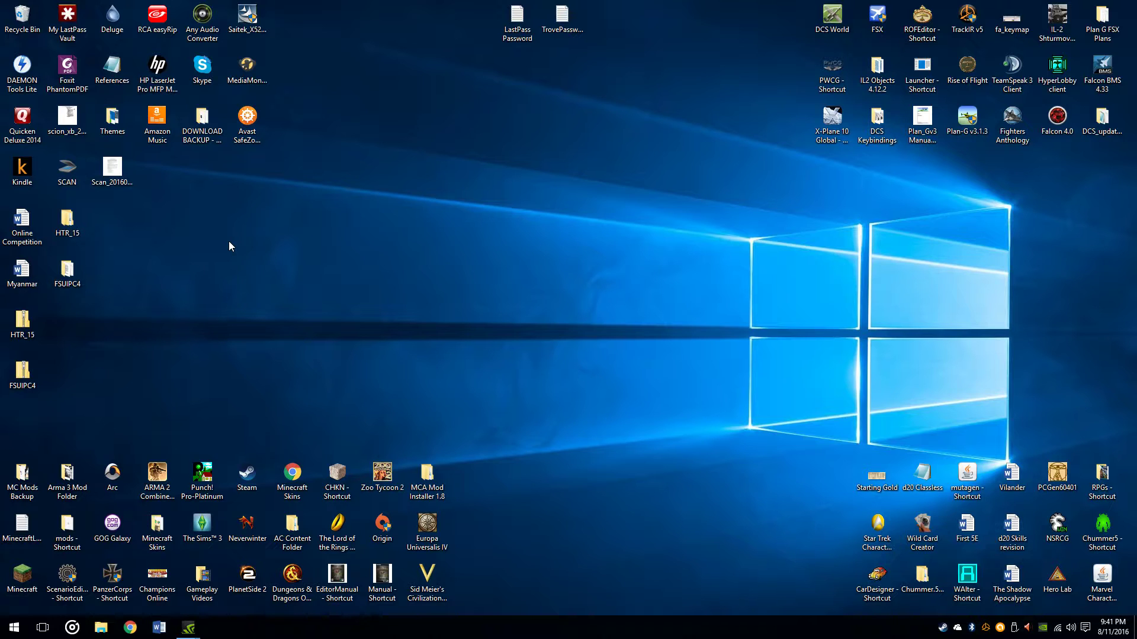
Step: Run Install FSUIPC4 from the FSUIPC4 desktop folder, allow its changes, skip registration for now and close the folder
double_click(69, 269)
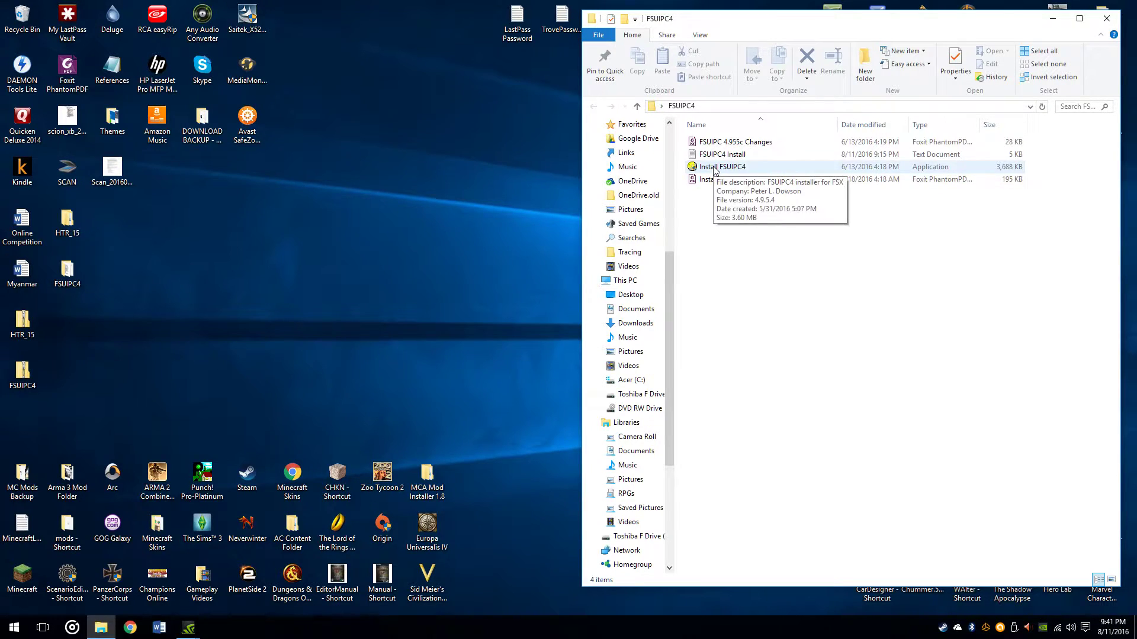
double_click(713, 169)
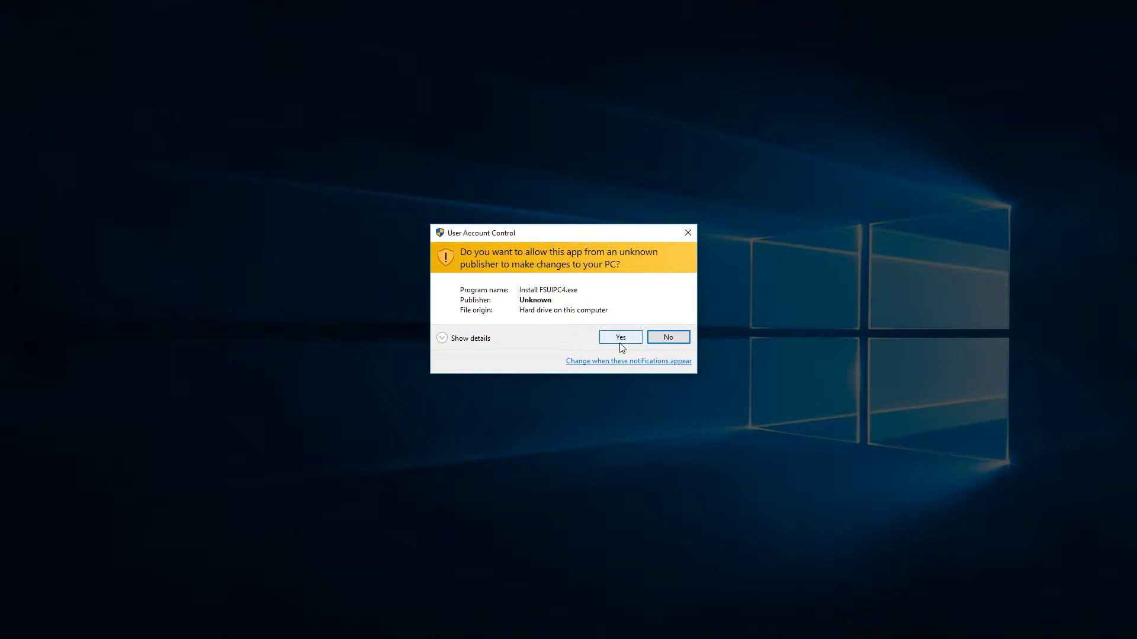
left_click(620, 339)
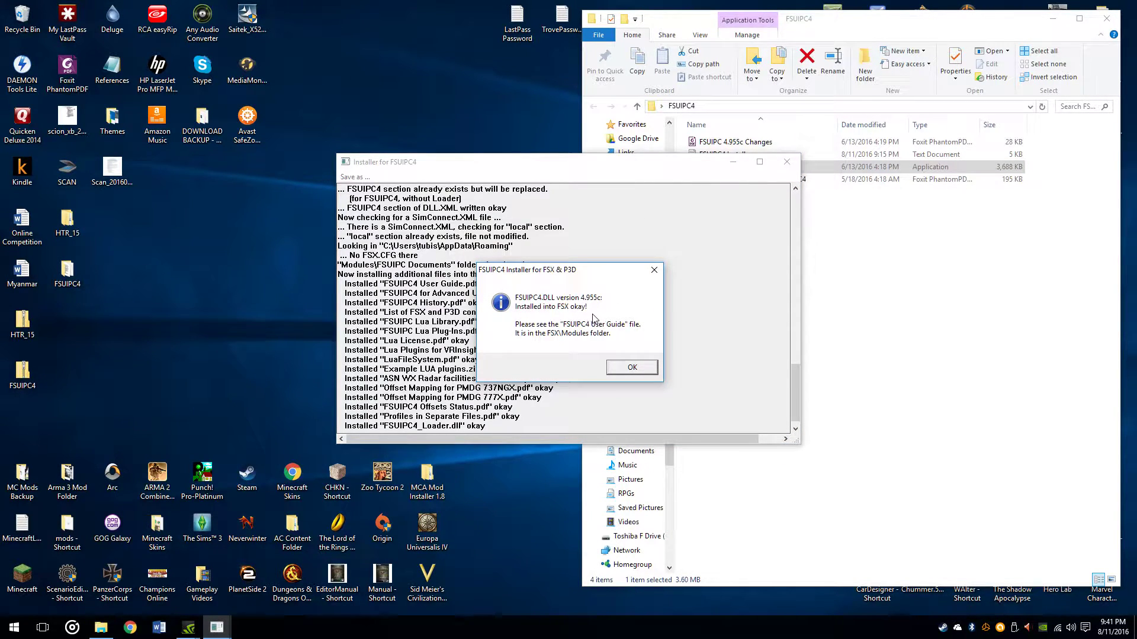
left_click(629, 371)
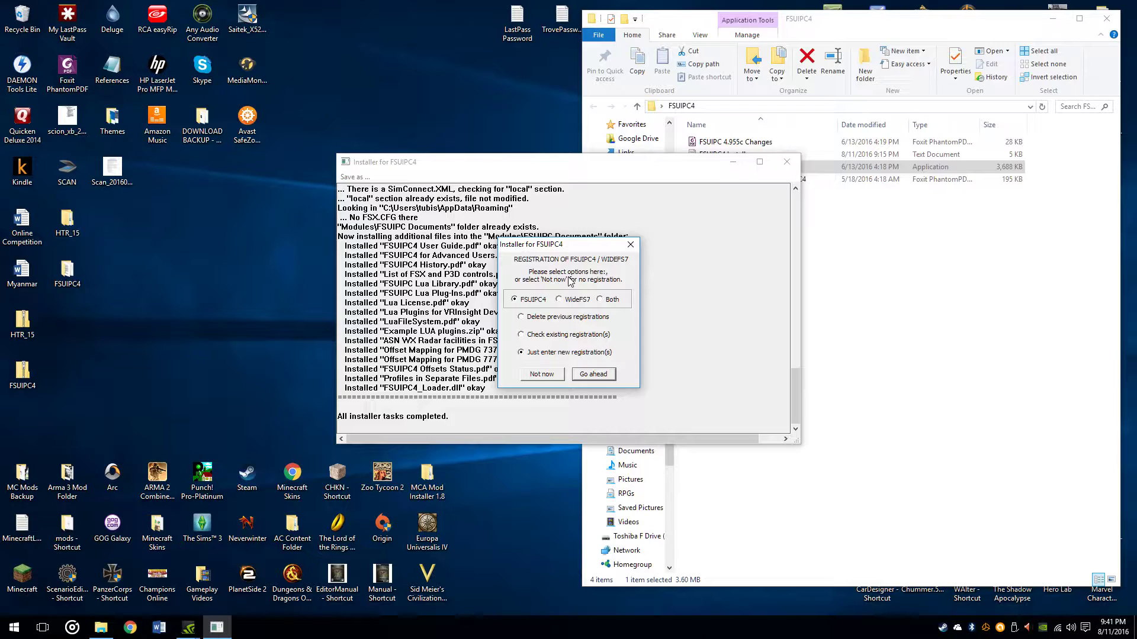
left_click(541, 374)
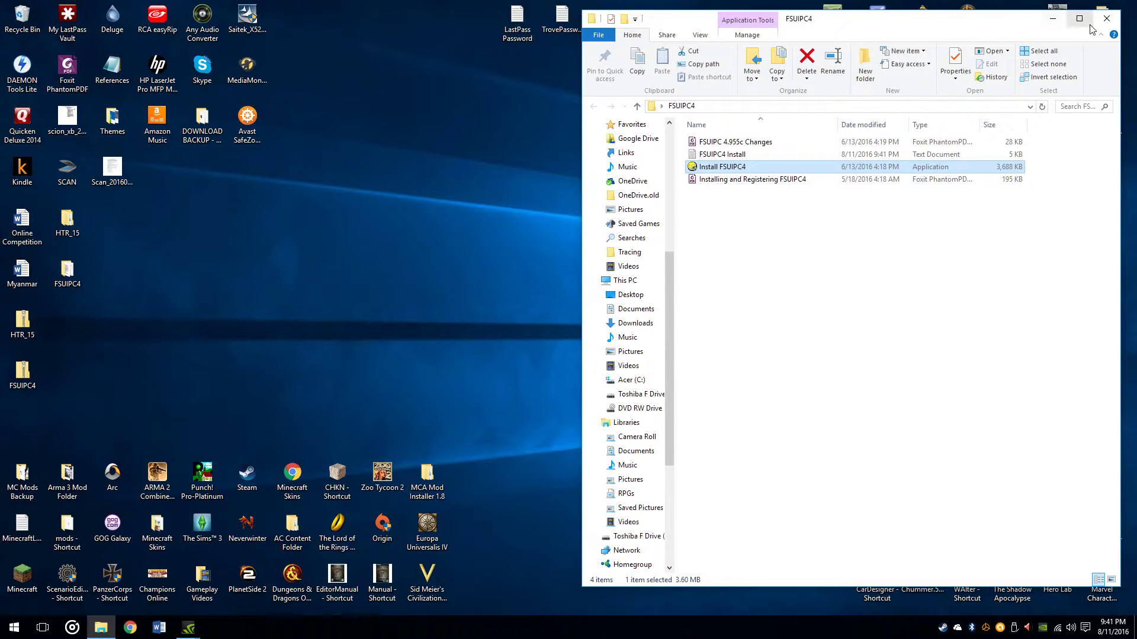
left_click(1105, 18)
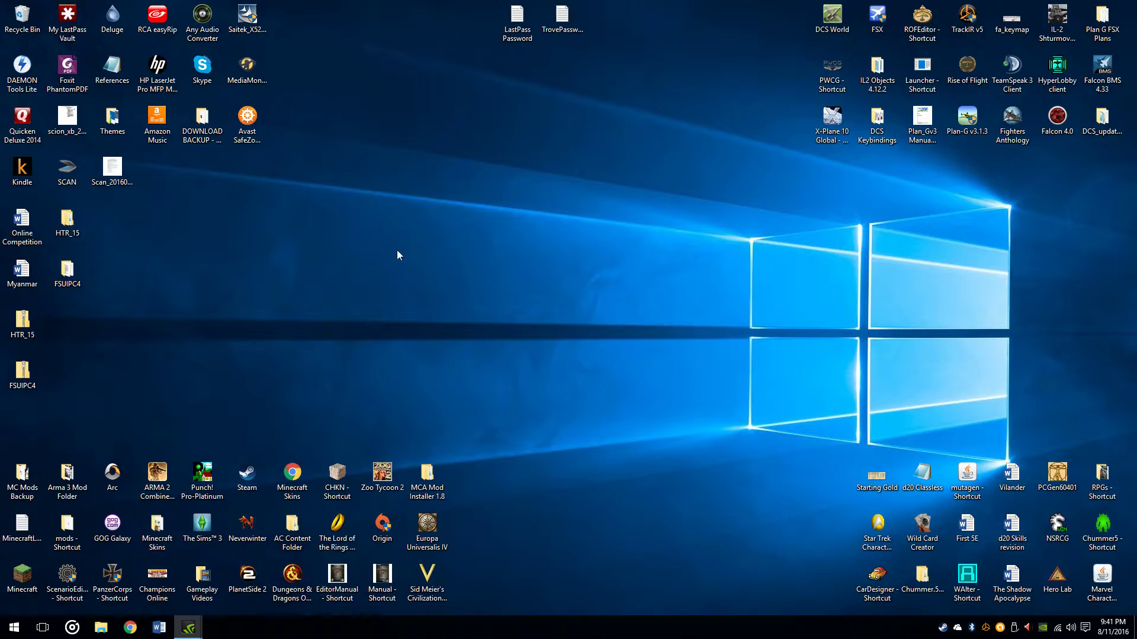
Step: View the contents of the HTR 1.5 release folder inside the HTR_15 desktop folder and minimize its window
double_click(69, 223)
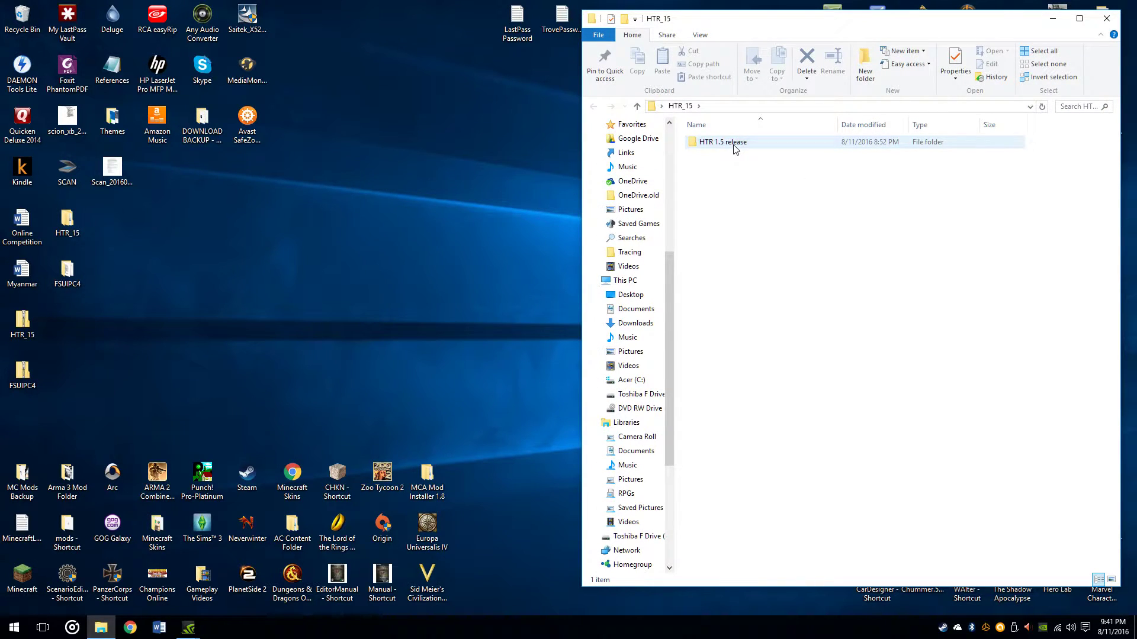
double_click(734, 148)
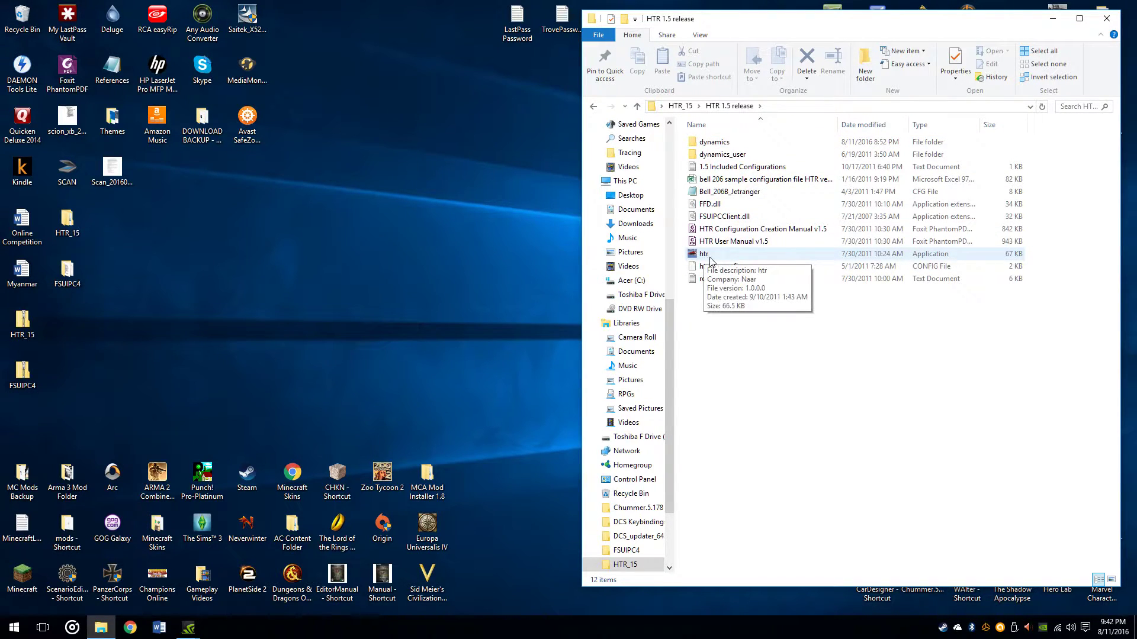
left_click(1053, 23)
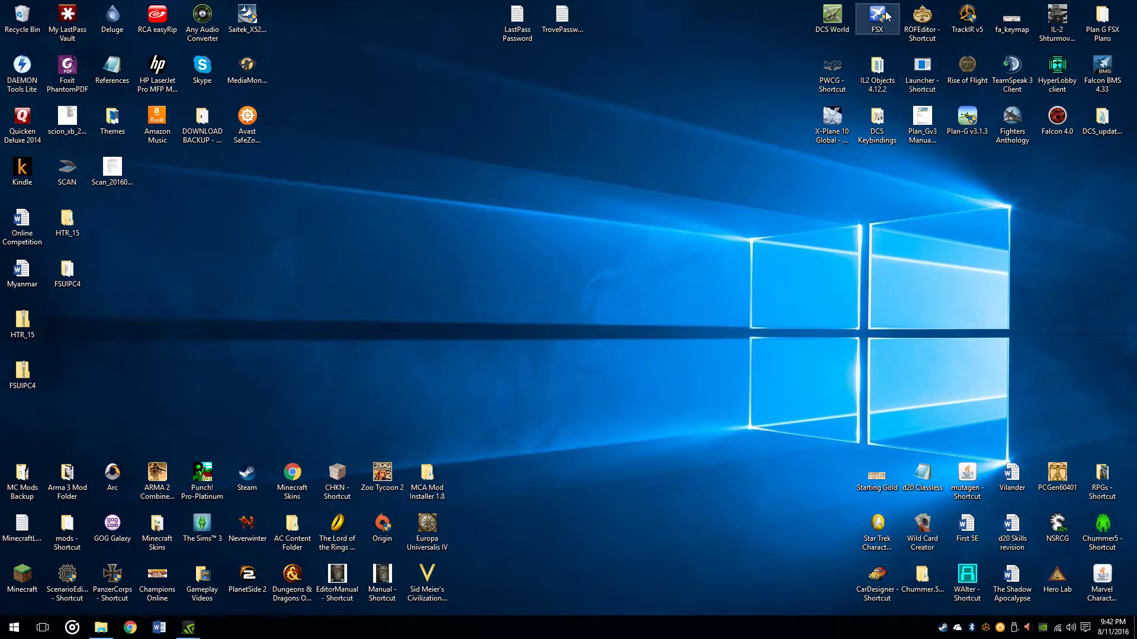
Step: Launch FSX, allowing it to make changes, and turn off the user-interface music in its sound settings
double_click(874, 25)
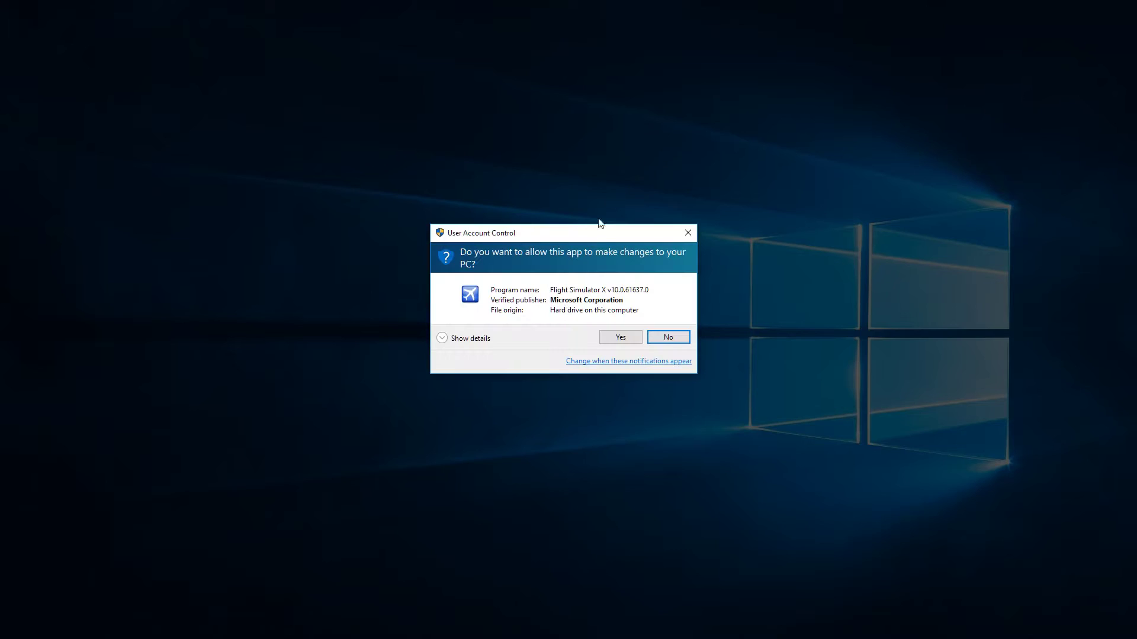
left_click(620, 338)
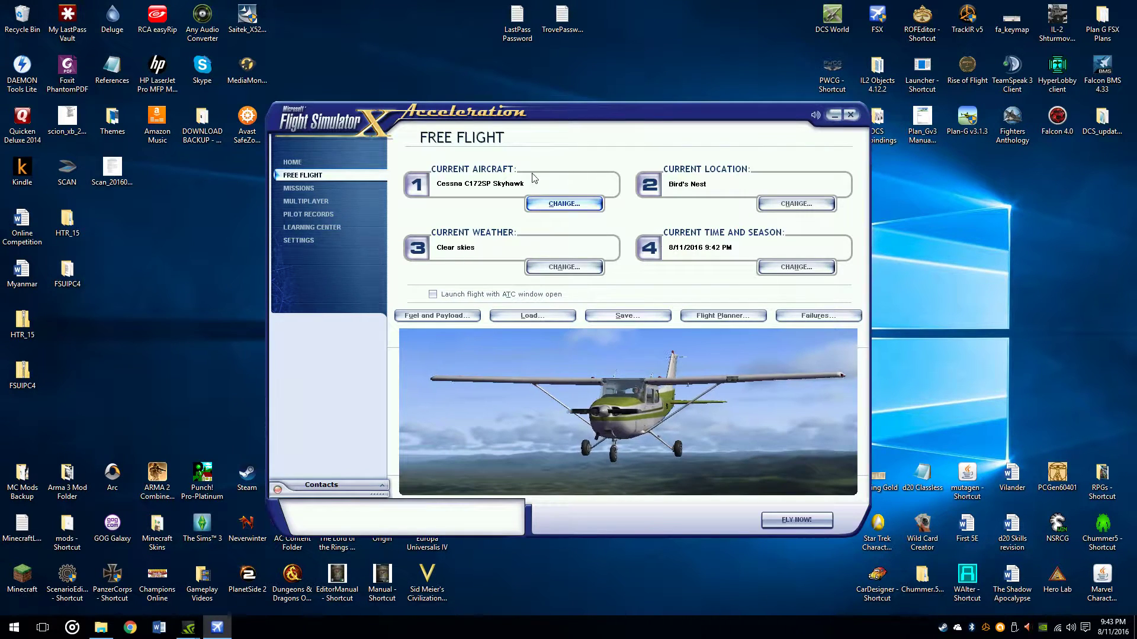
left_click(305, 240)
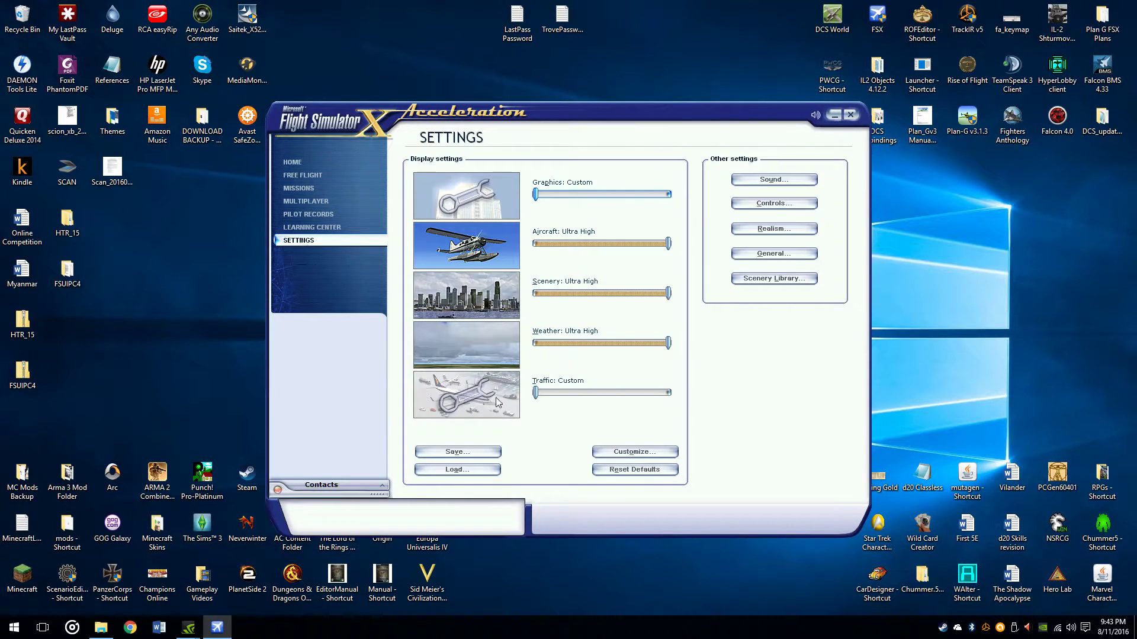
left_click(773, 180)
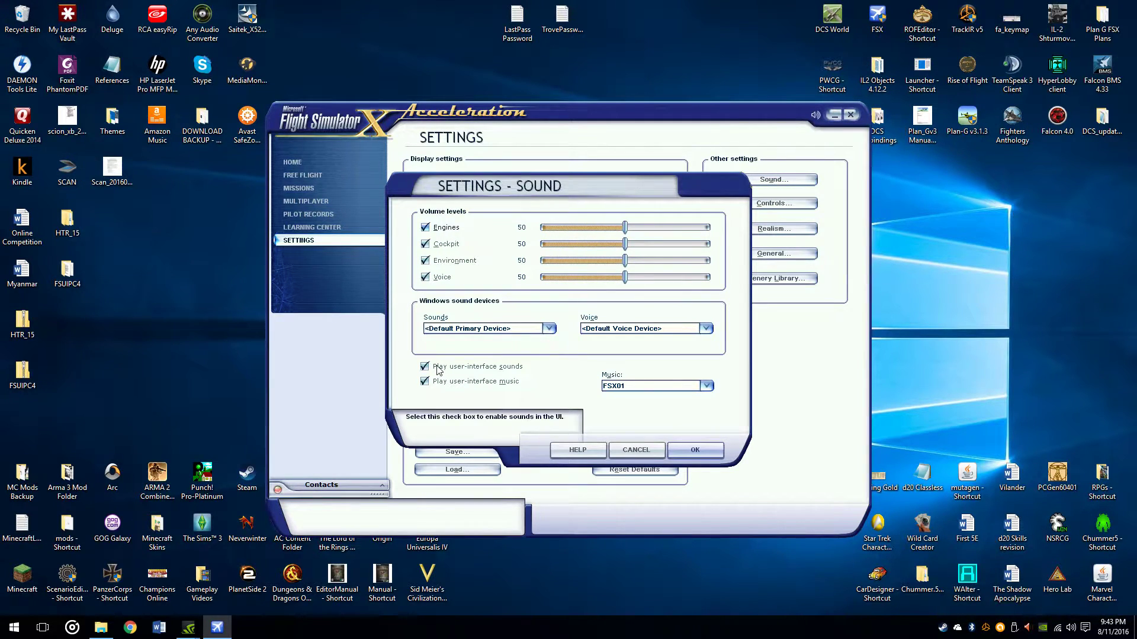
left_click(695, 450)
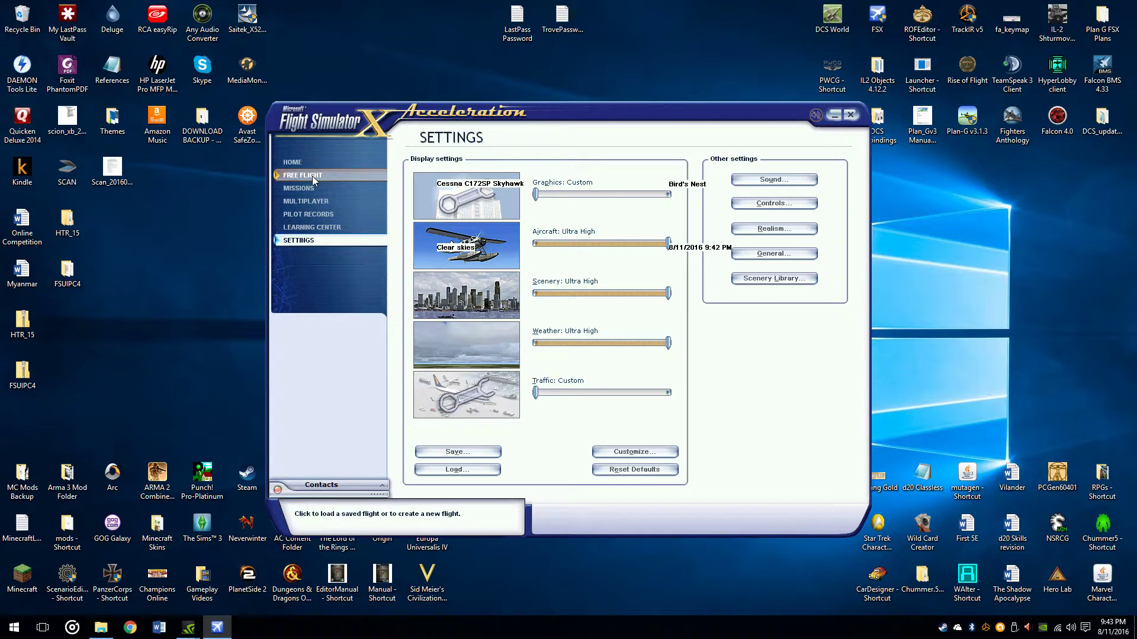
Step: Set the free flight aircraft to the Bell 206B JetRanger U.S. Highway Patrol (fictional) variation
left_click(314, 178)
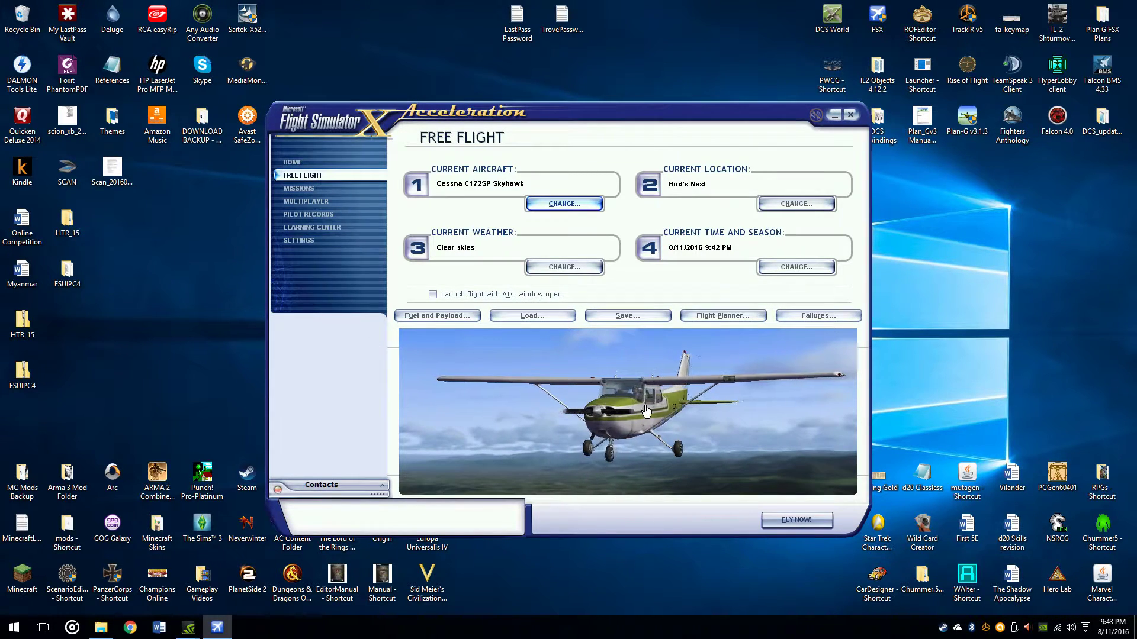
left_click(562, 207)
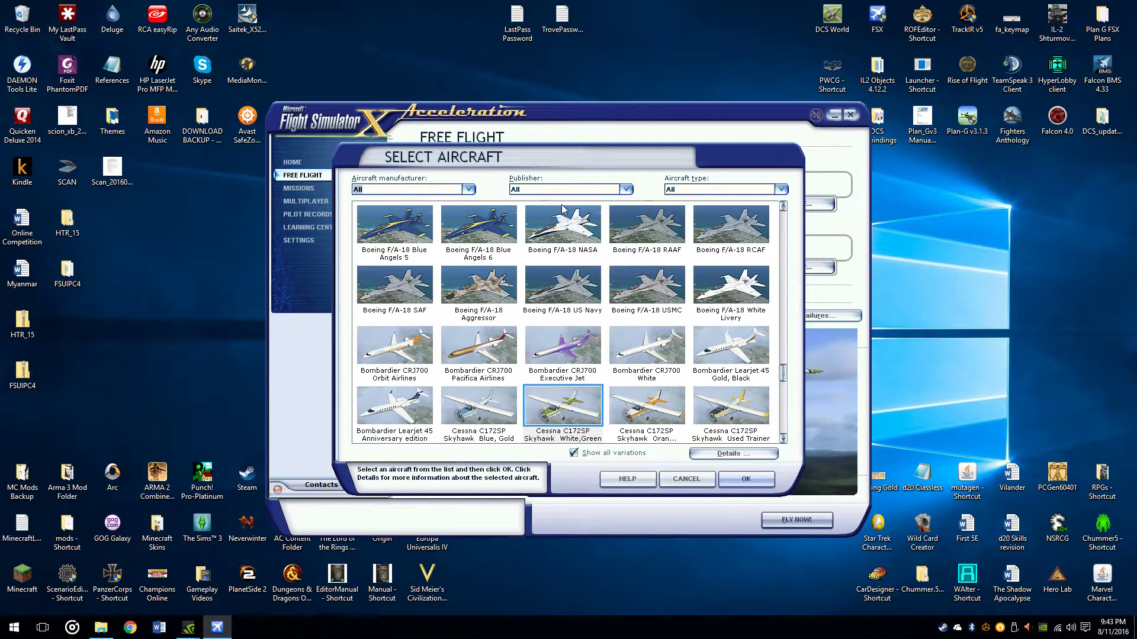
left_click(784, 231)
left_click(783, 235)
left_click(784, 235)
scroll(698, 316, "down", 6)
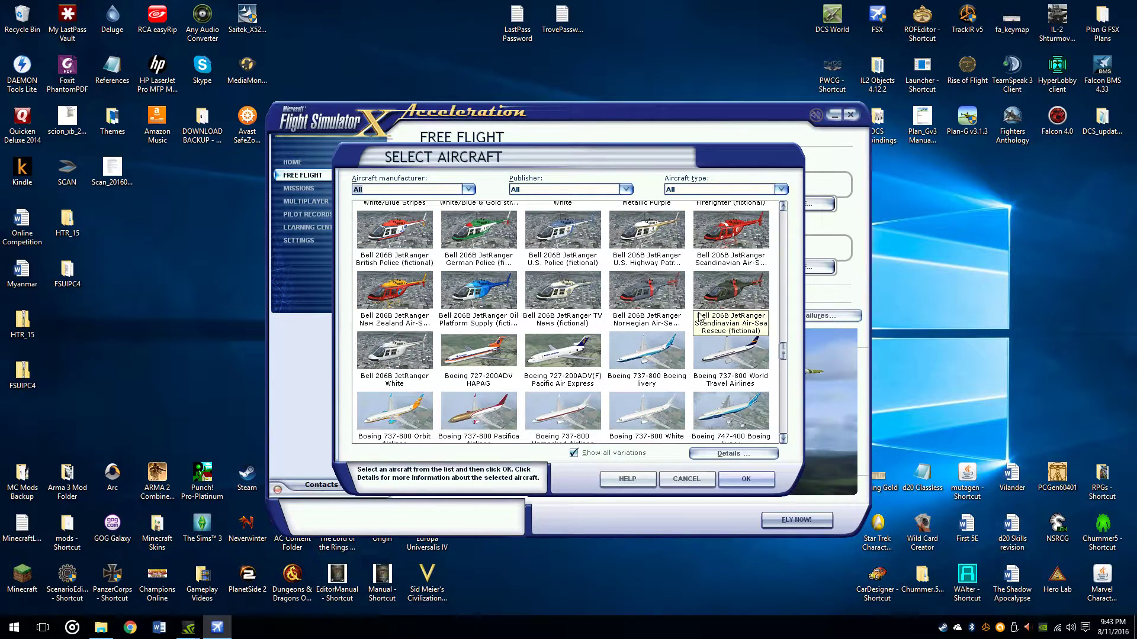
scroll(699, 316, "up", 1)
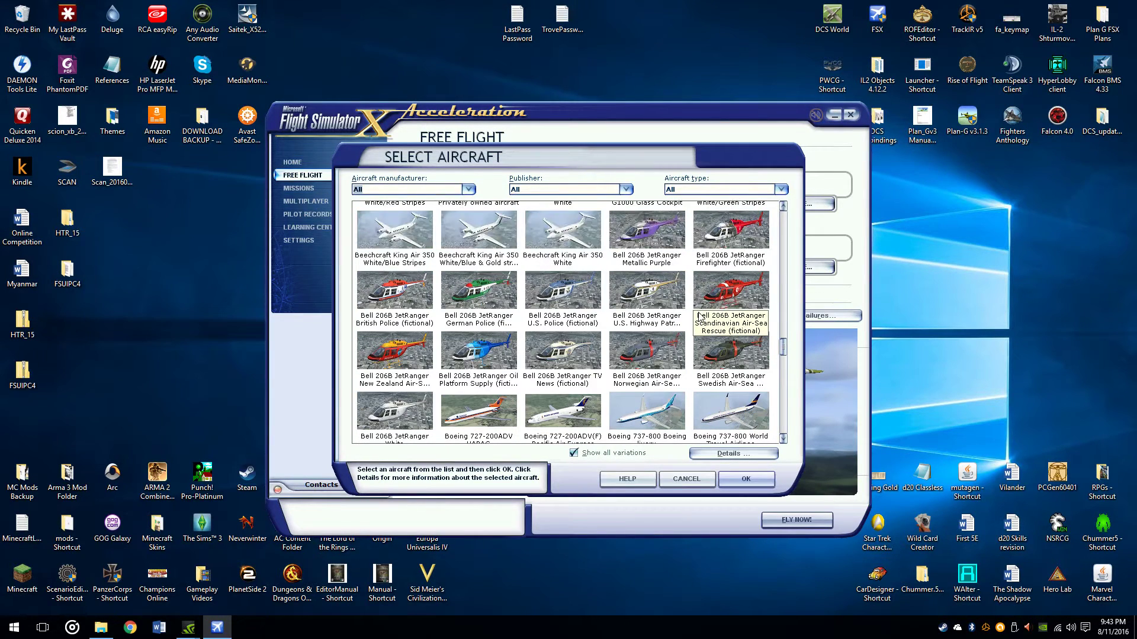
left_click(635, 299)
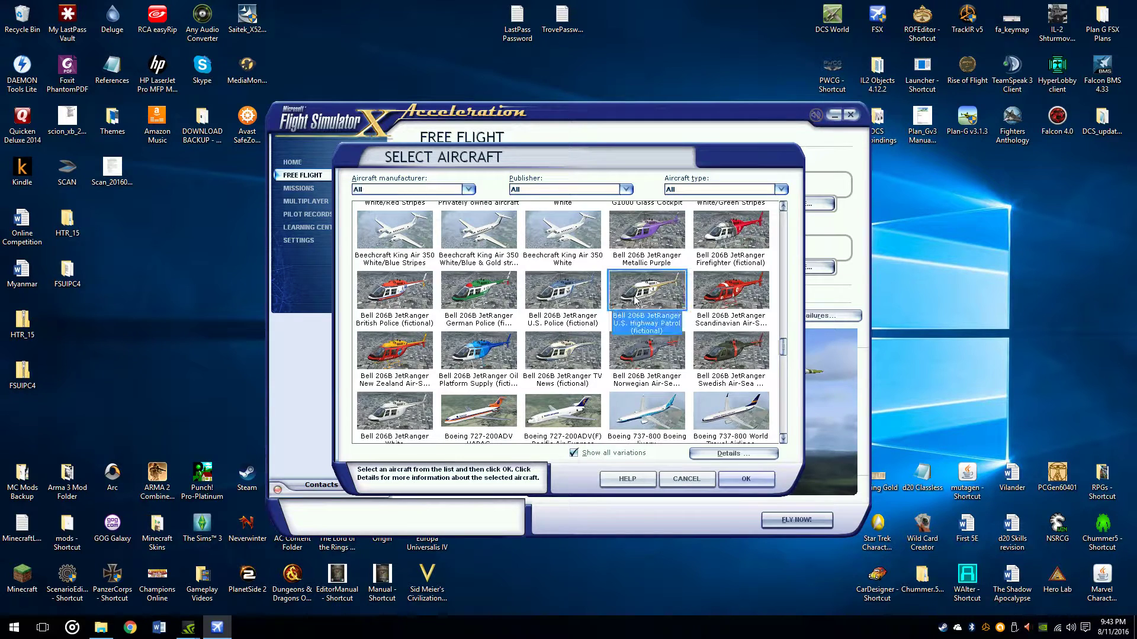
left_click(746, 479)
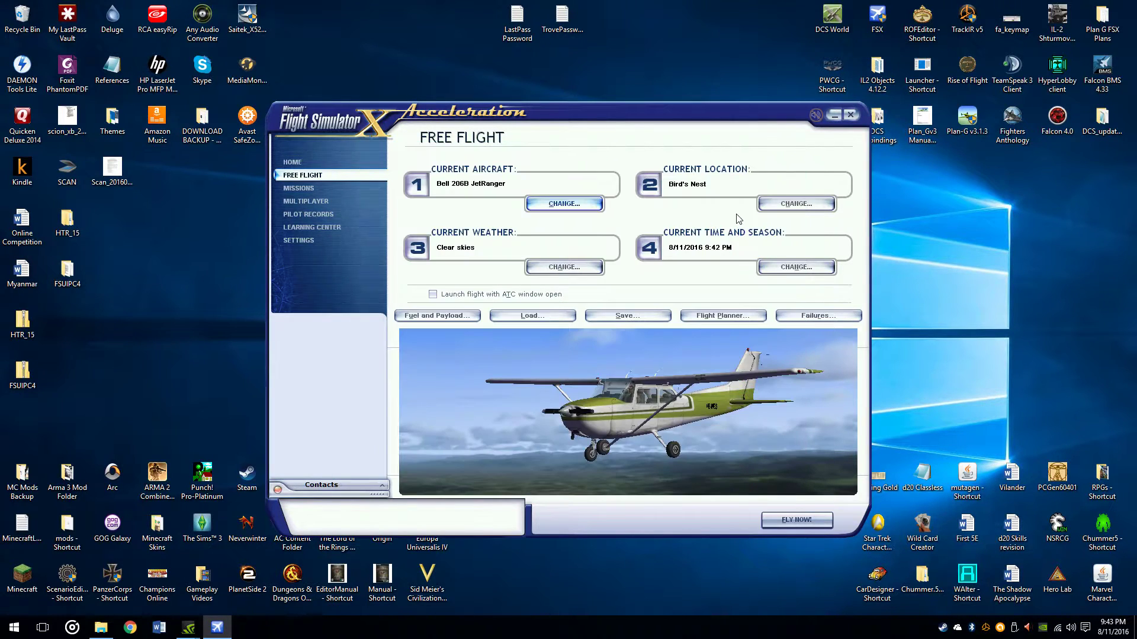
Step: Set the free flight location to Miami Intl (KMIA) with PARKING 9 -- RAMP CARGO as the starting position
left_click(805, 205)
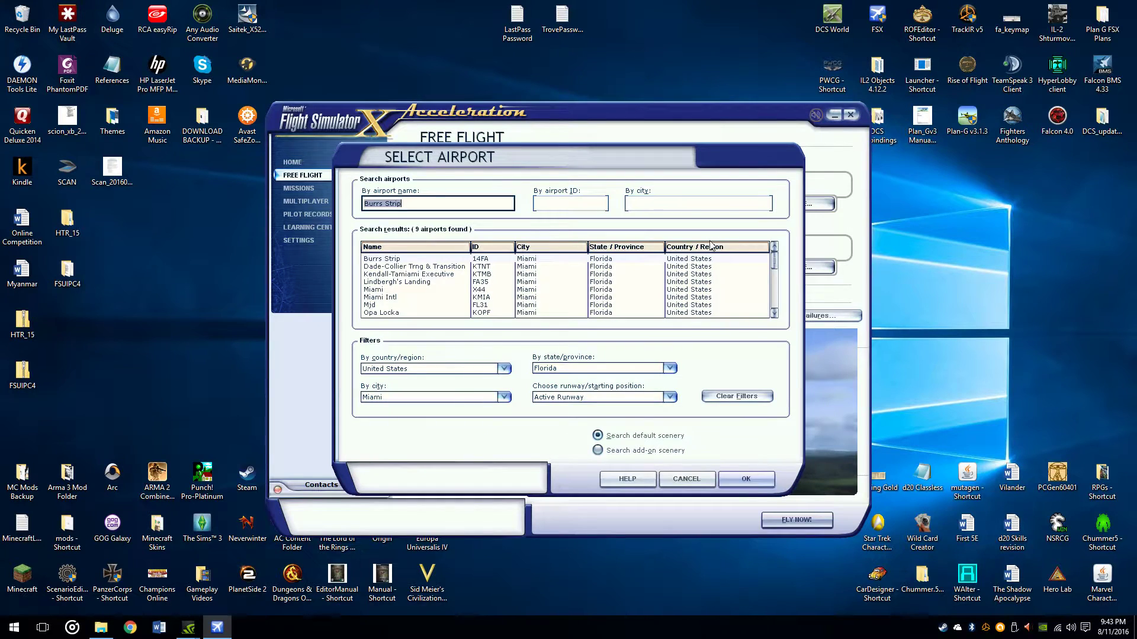
left_click(383, 298)
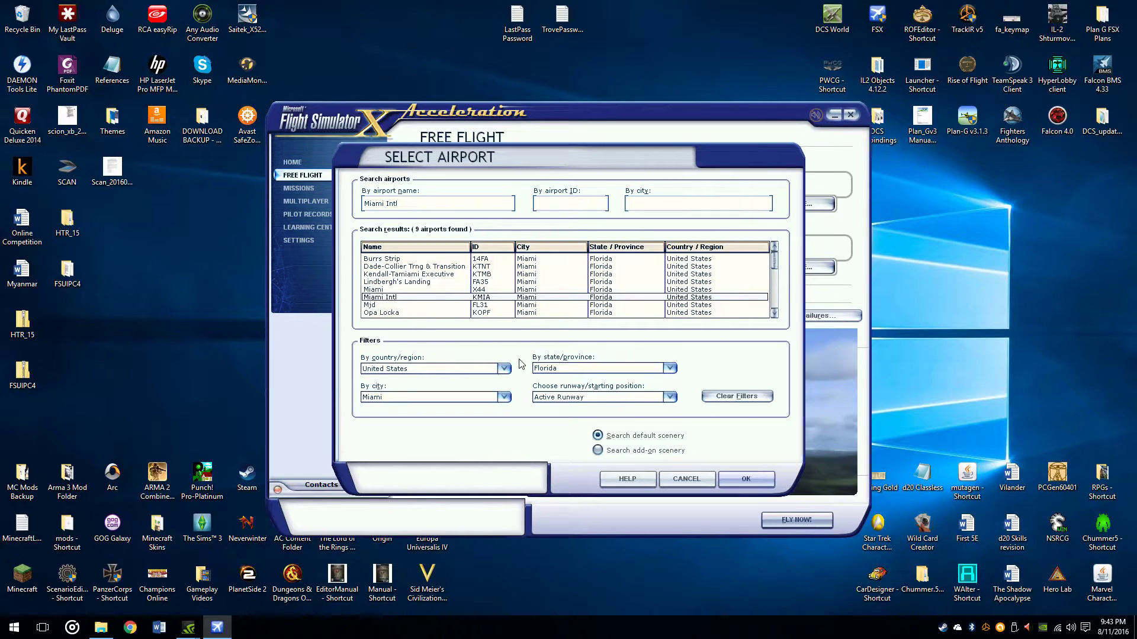
left_click(669, 398)
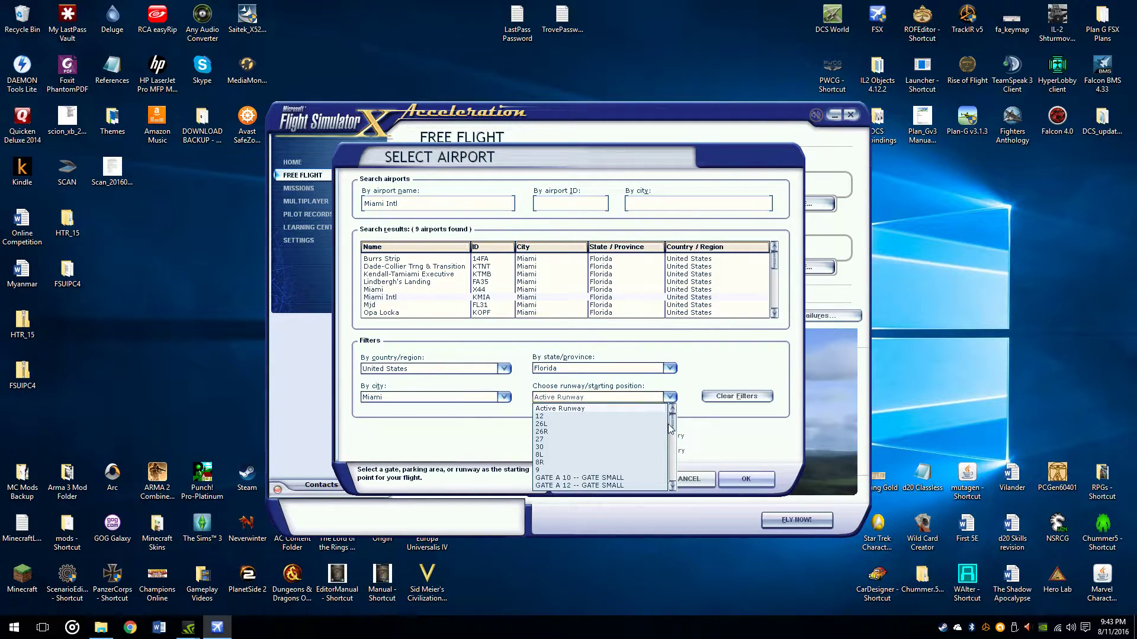
left_click_drag(673, 425, 675, 482)
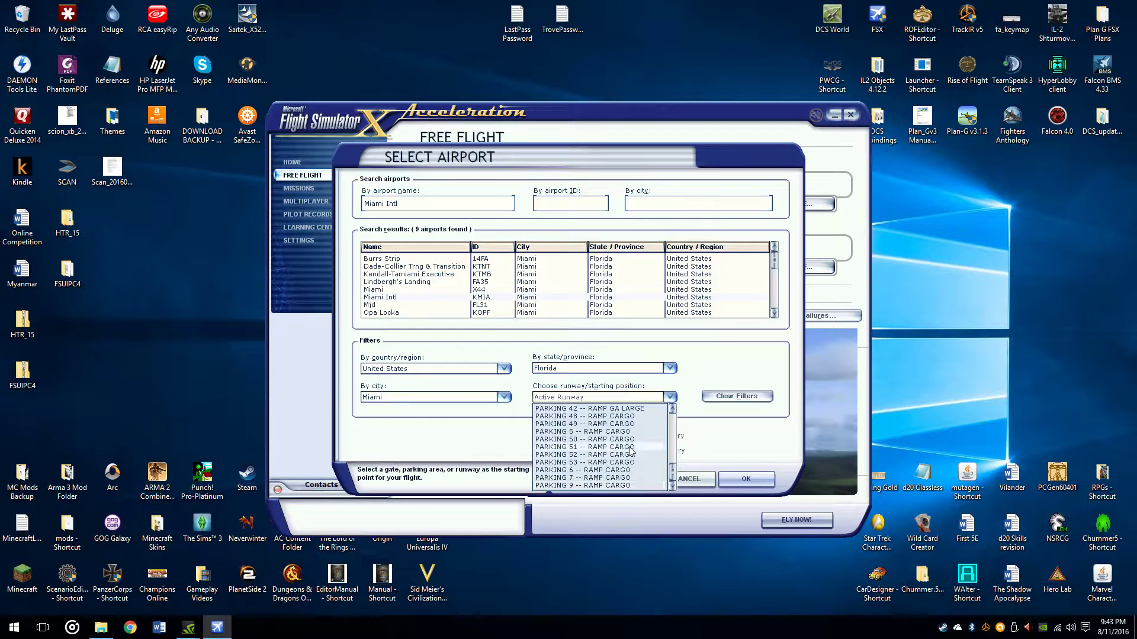
left_click(602, 485)
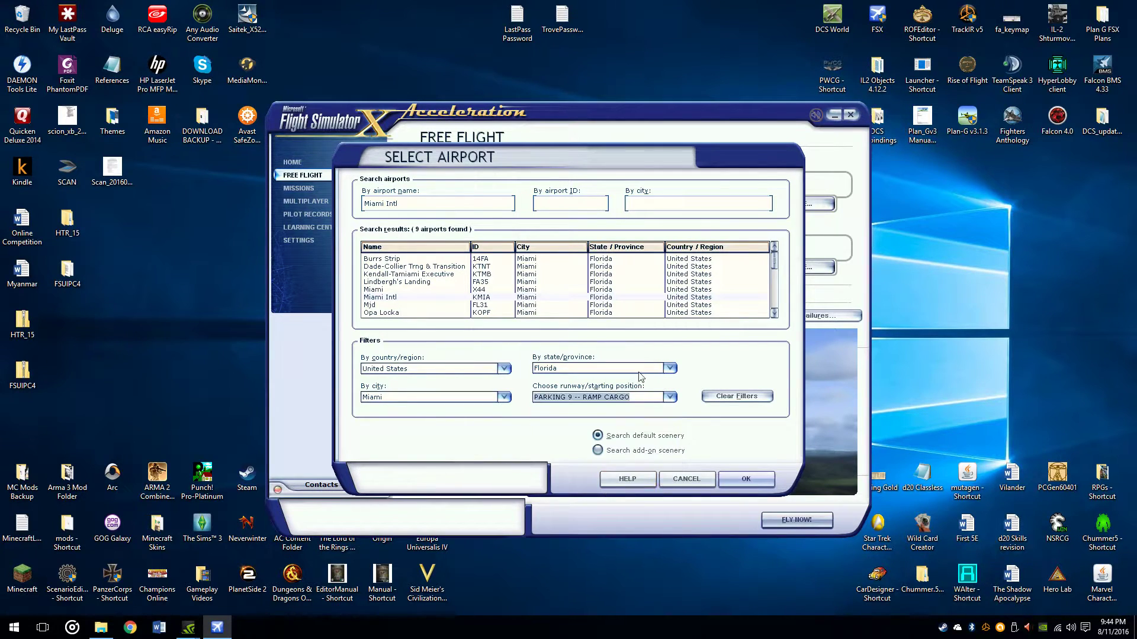
left_click(745, 478)
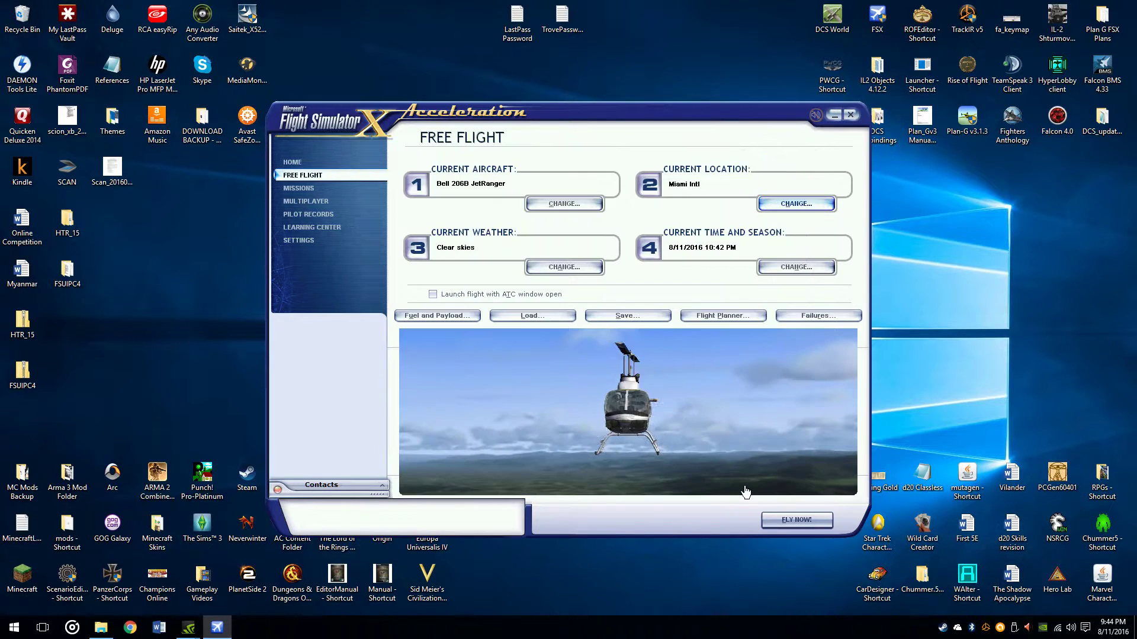
Step: Set the free flight's time of day to Day
left_click(797, 267)
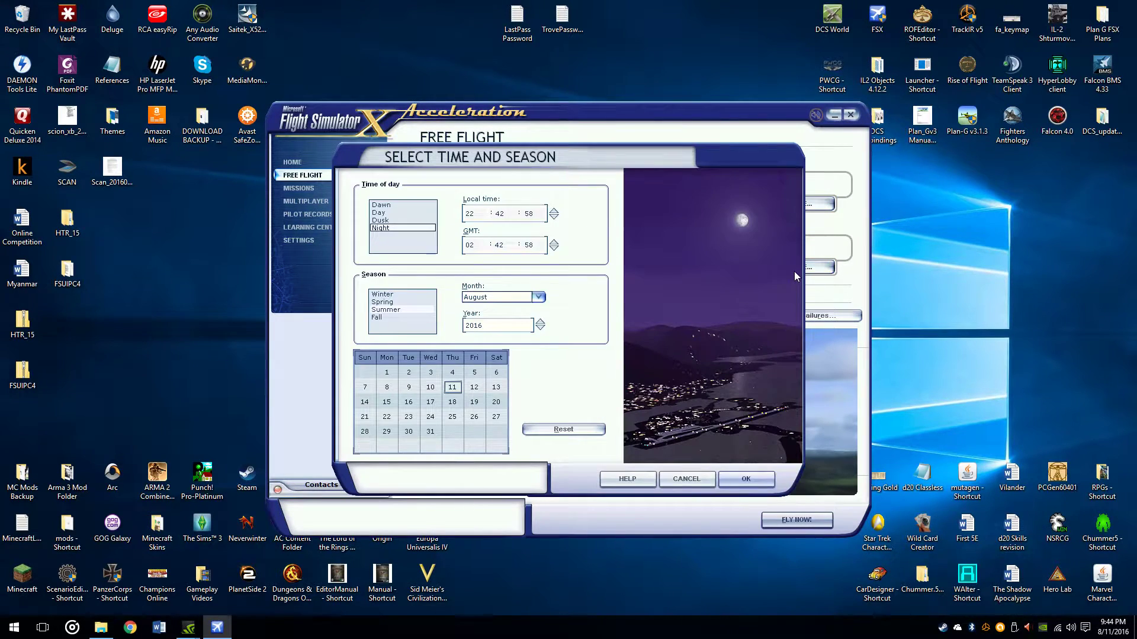
left_click(380, 212)
left_click(742, 478)
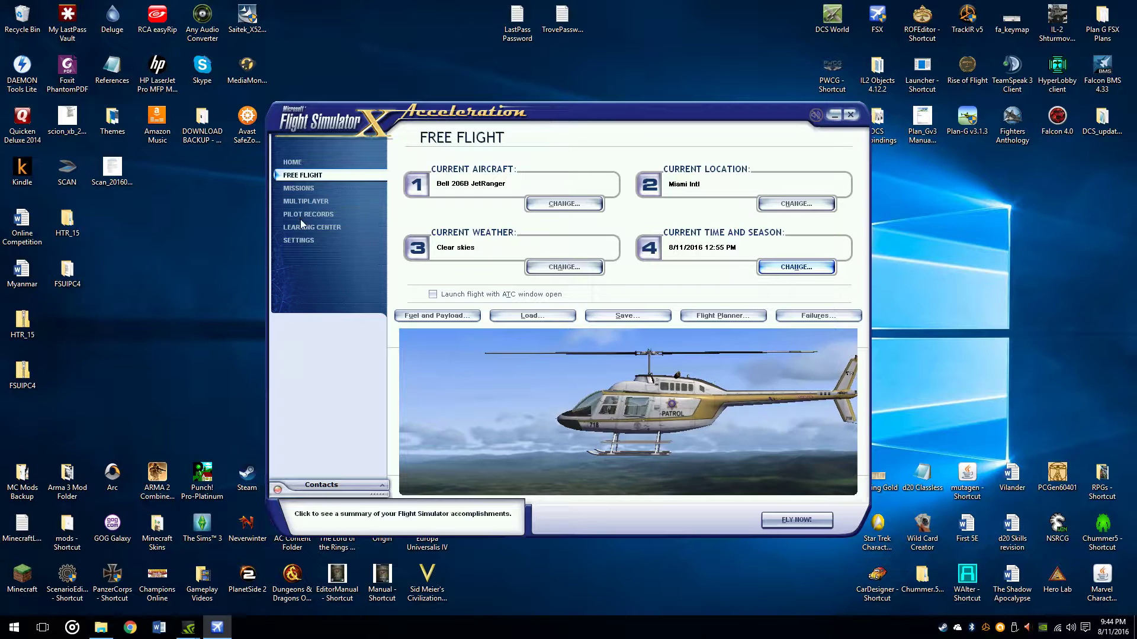
Step: Run the htr application from the HTR 1.5 release folder, minimize its window and close the folder
left_click(101, 629)
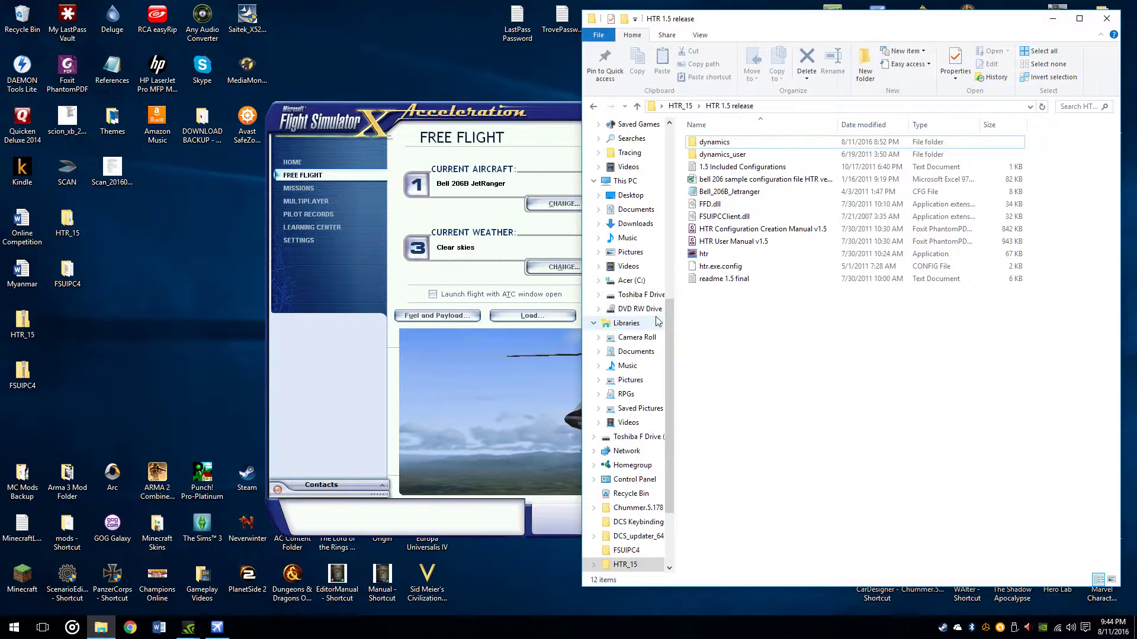
left_click(719, 260)
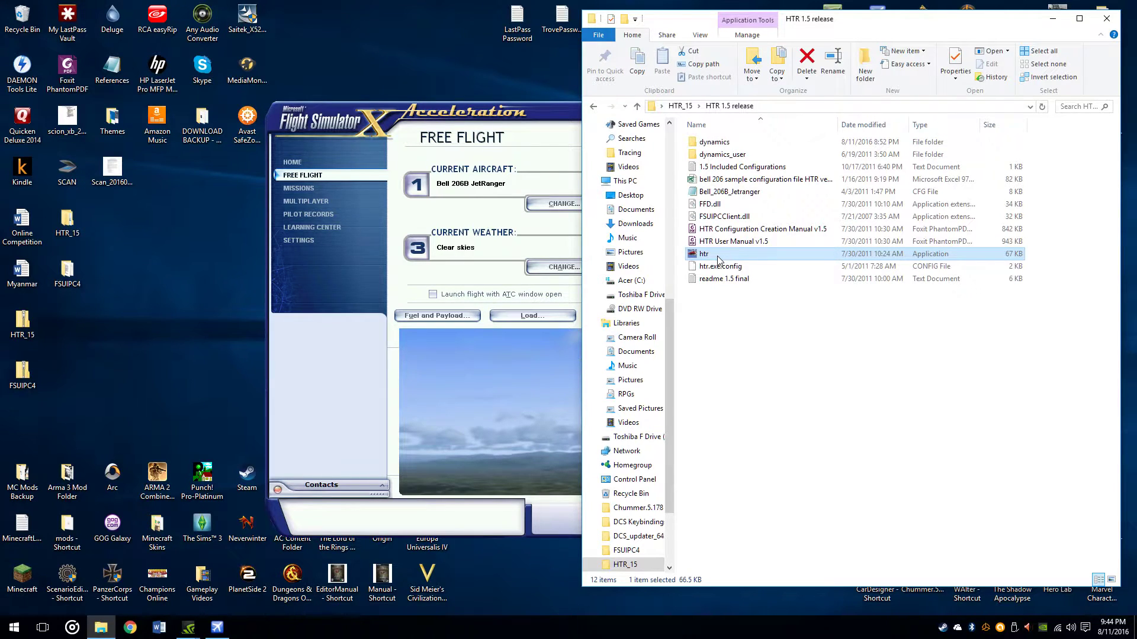
double_click(718, 255)
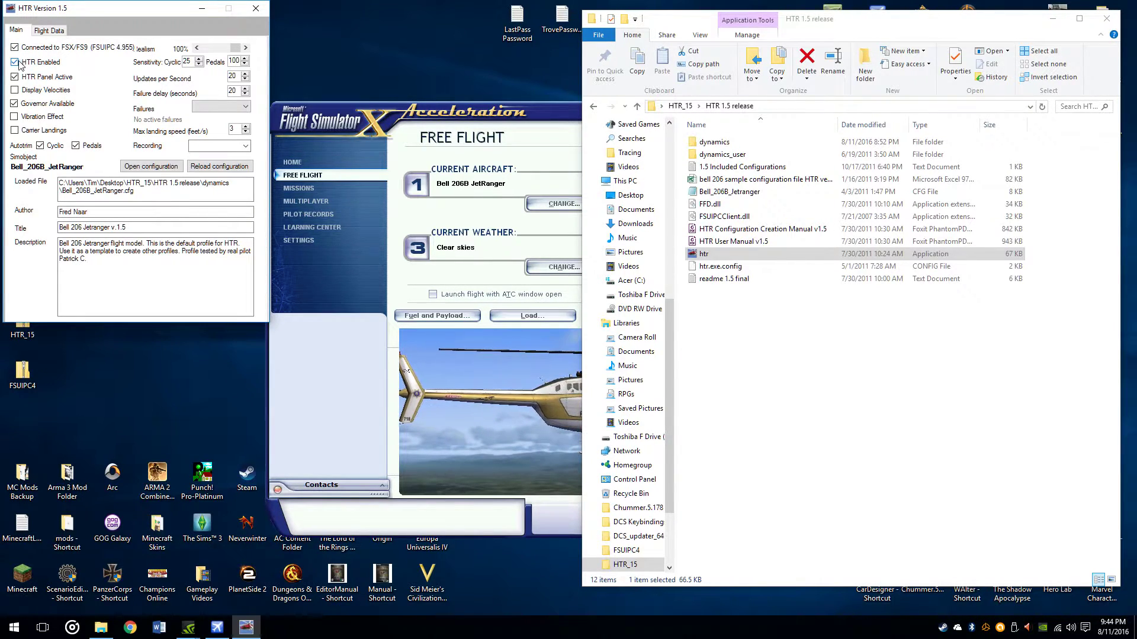
left_click(201, 9)
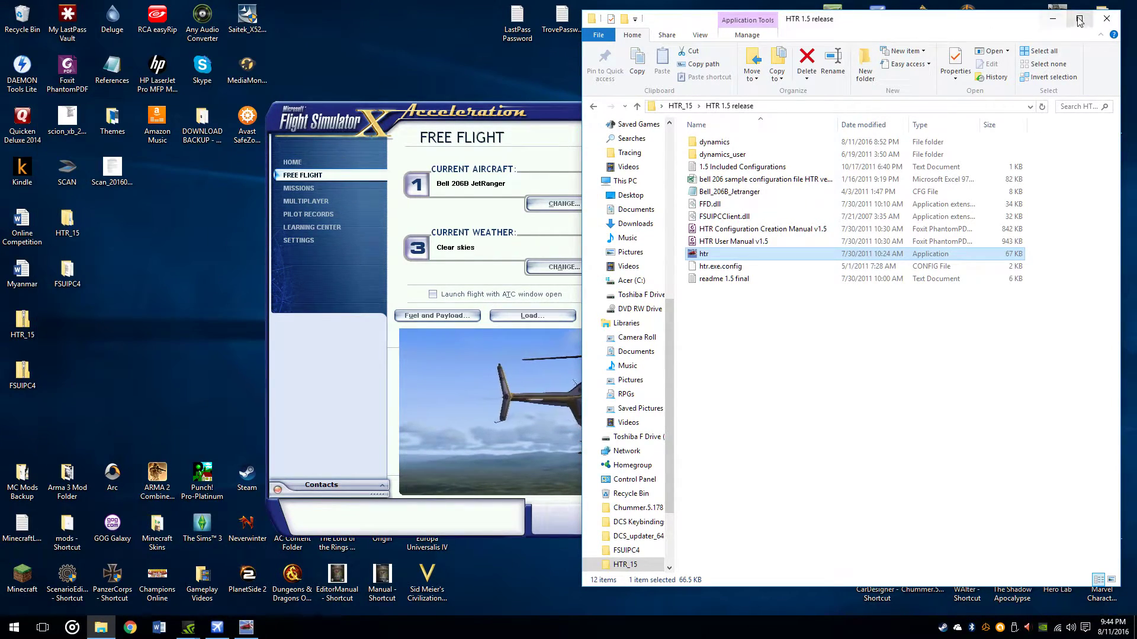
left_click(1107, 19)
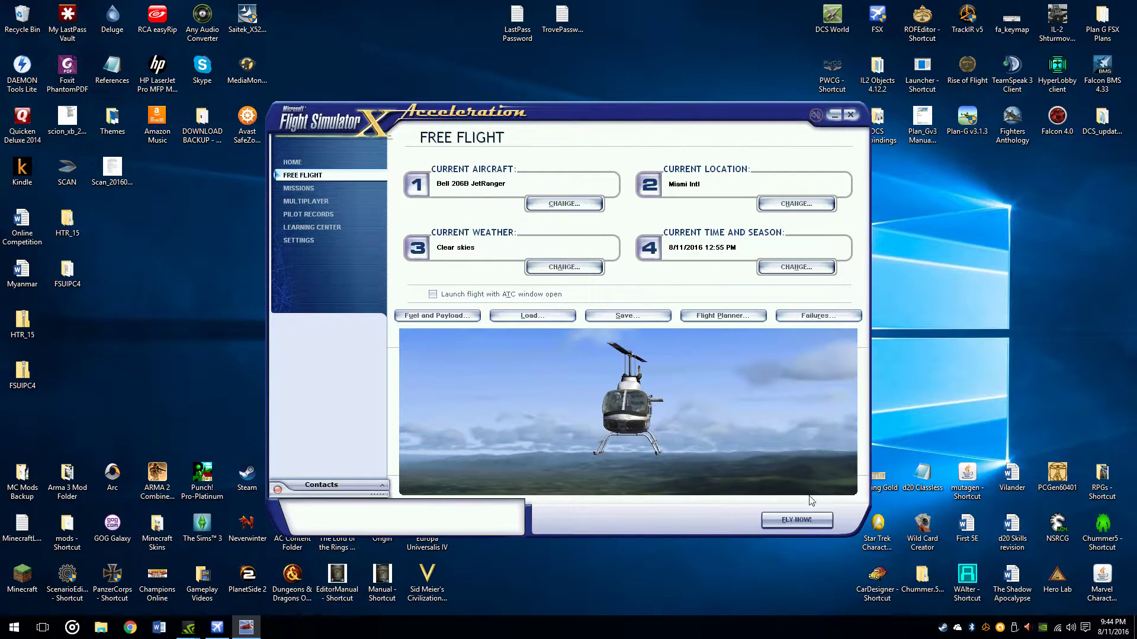
Step: Start the free flight with the coordinates and airspeed readout displayed, and apply the brakes
left_click(796, 519)
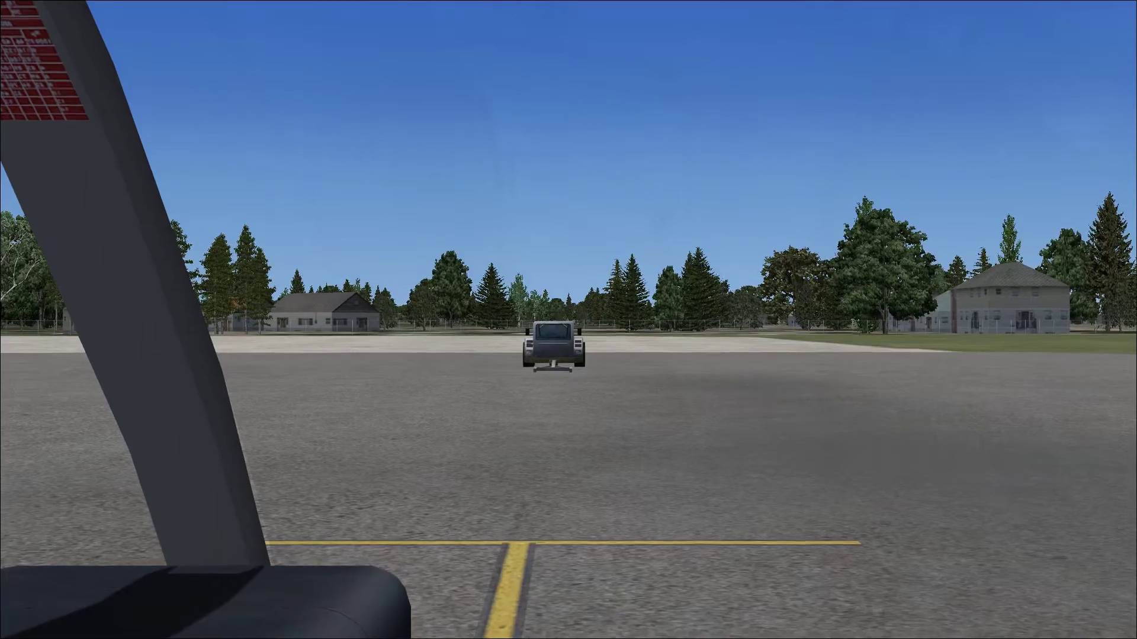
key("shift+z")
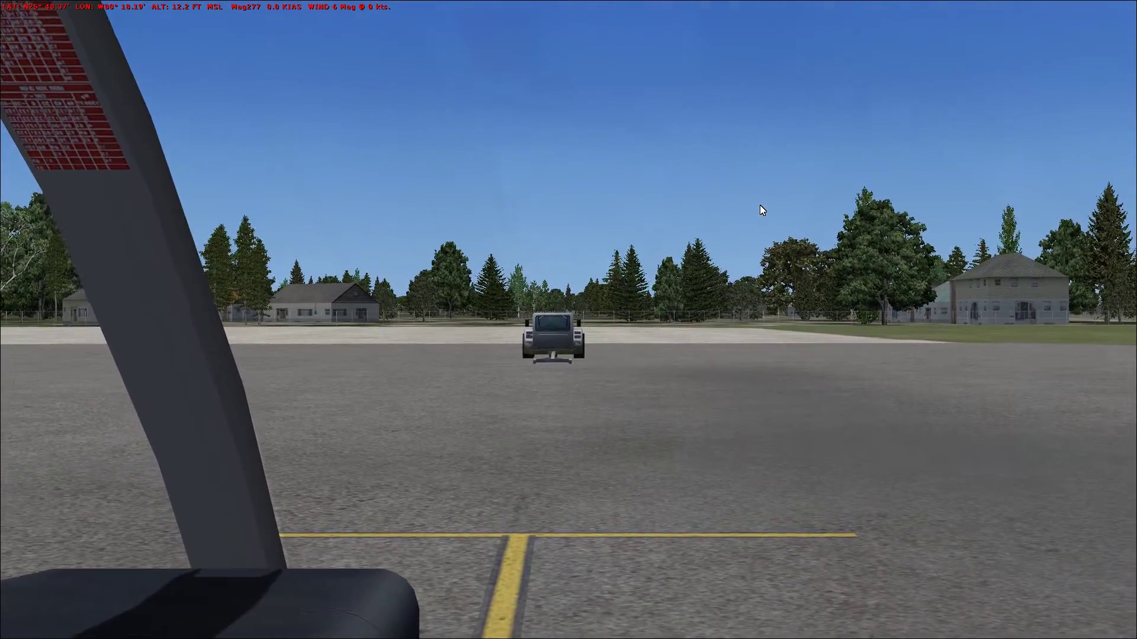
key("F11")
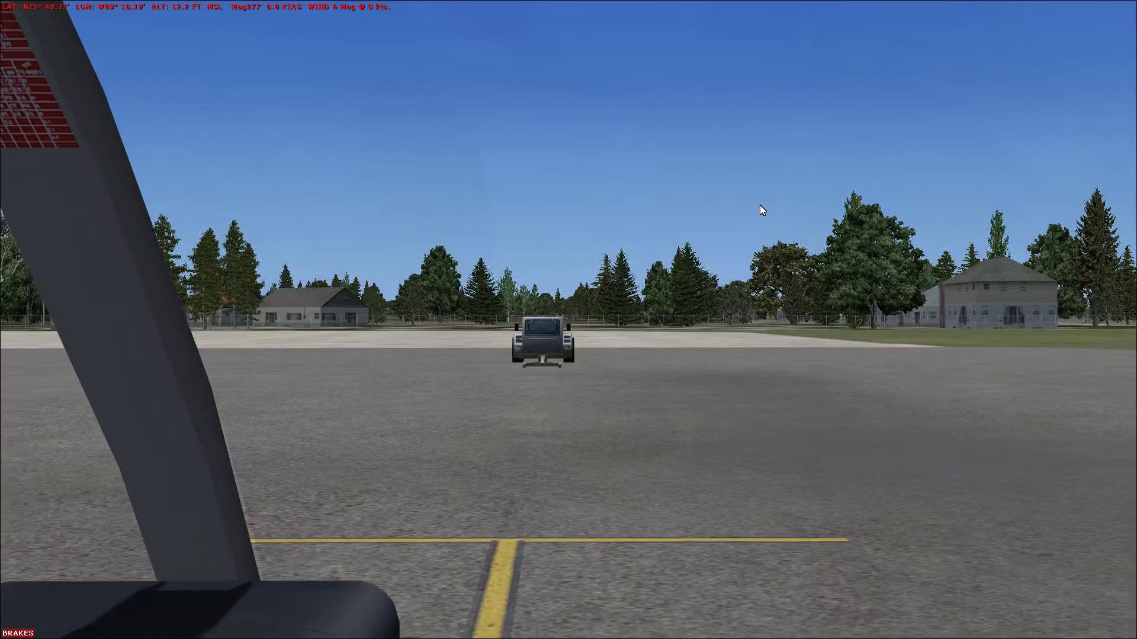